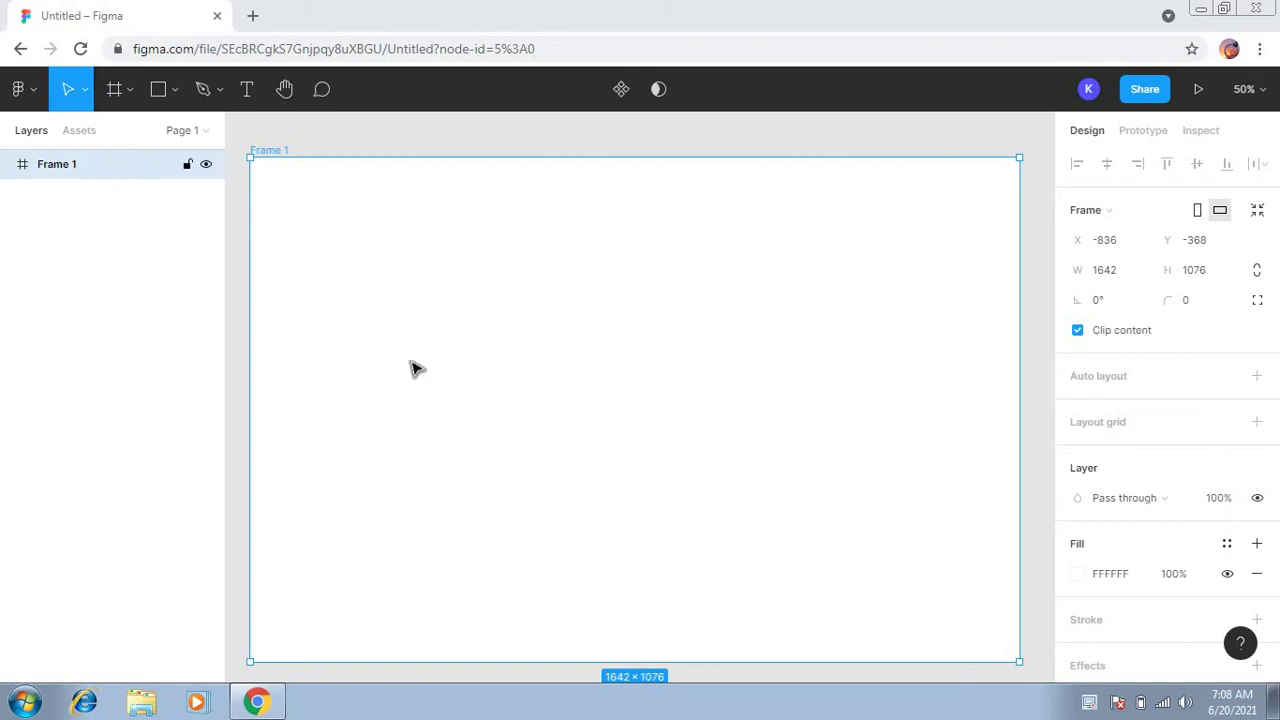
Step: Draw a 324×328 Frame 2 inside Frame 1
click(160, 92)
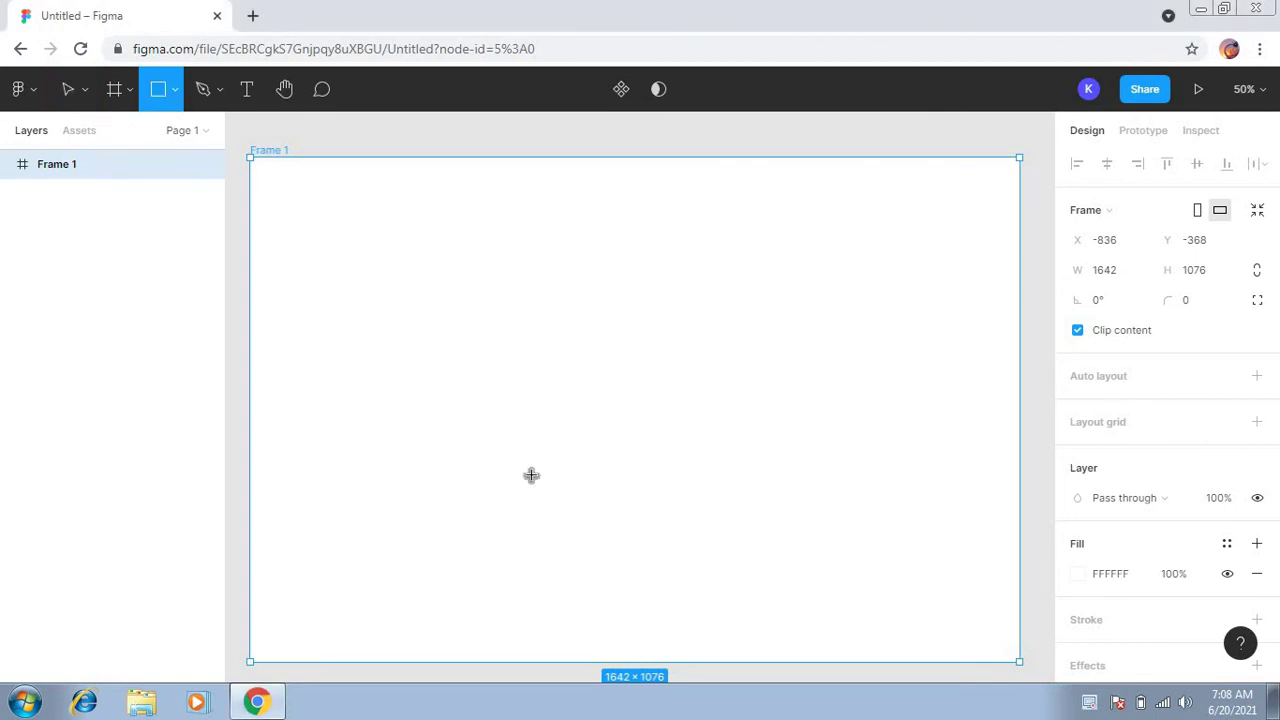
key(v)
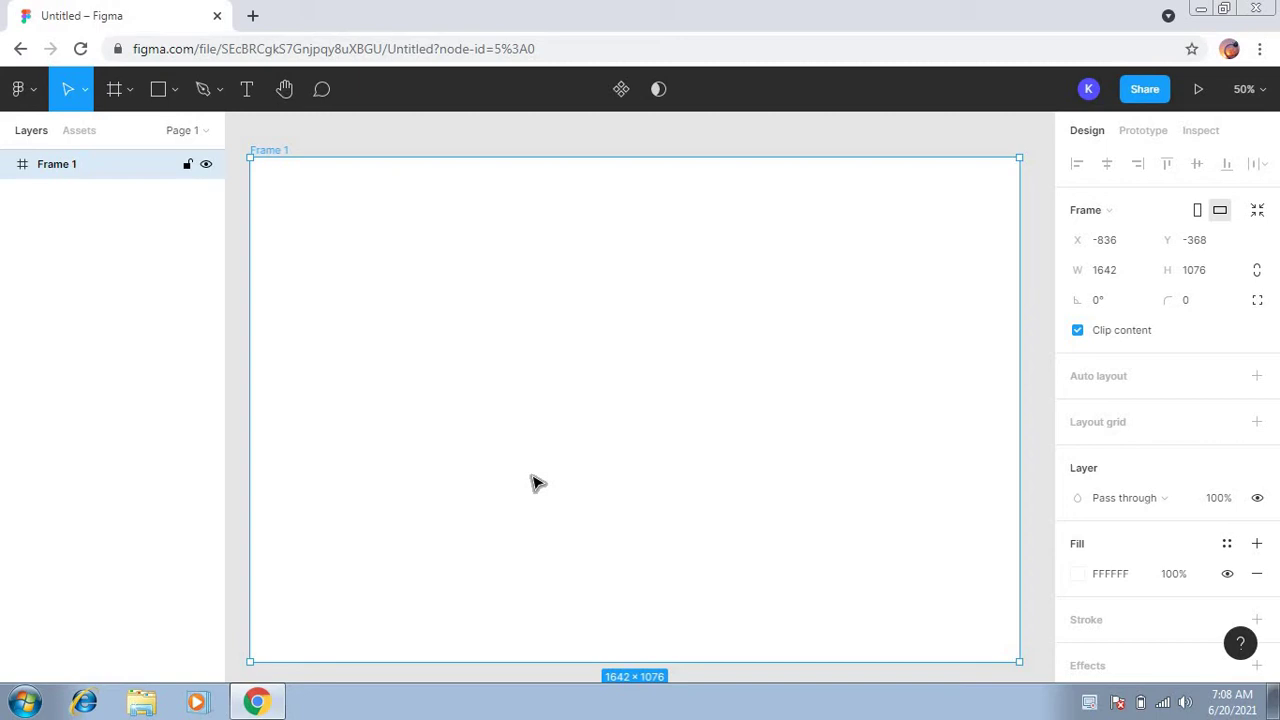
key(f)
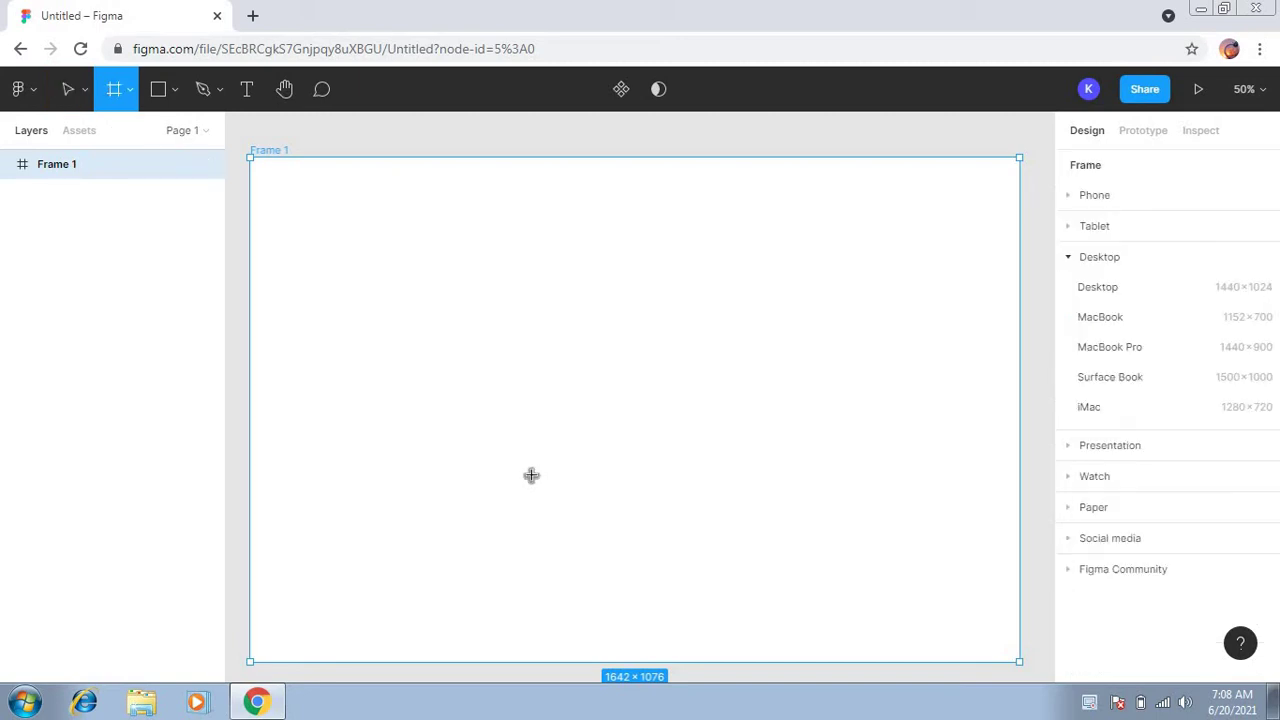
drag(423, 297, 573, 450)
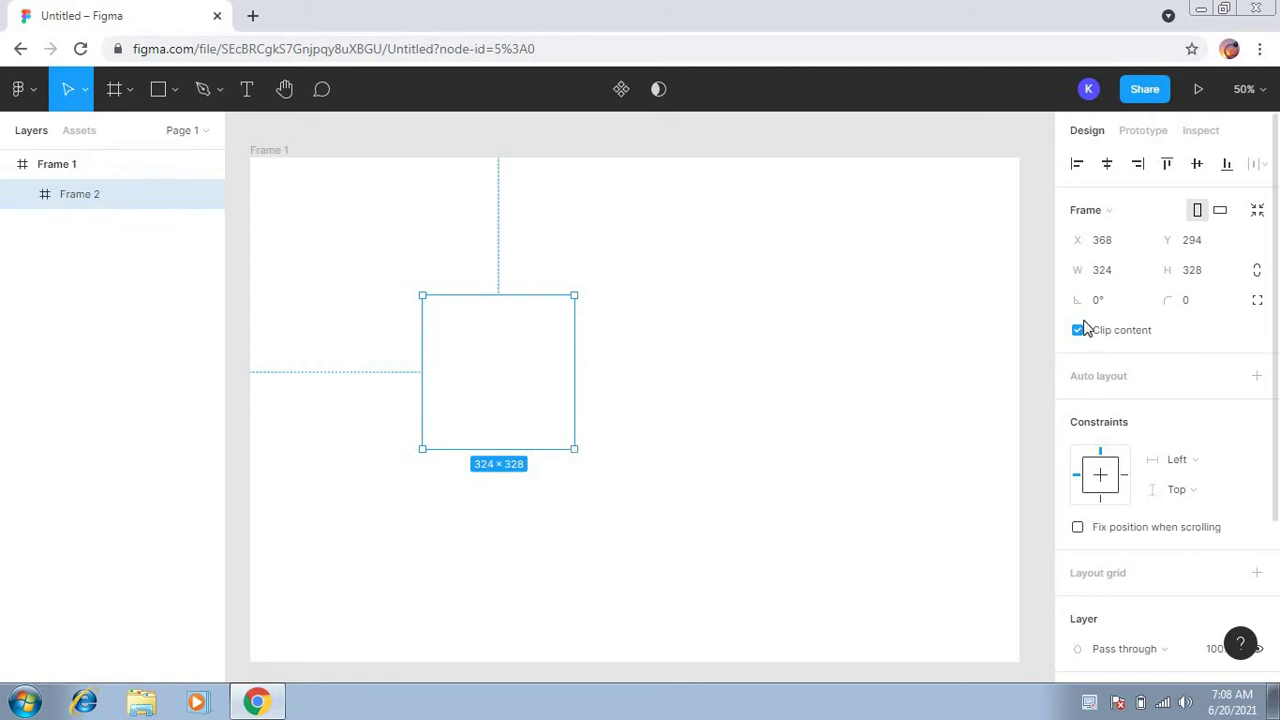
Step: Zoom out to 25% and draw a 308×296 Frame 3 above-left of Frame 1
key(minus)
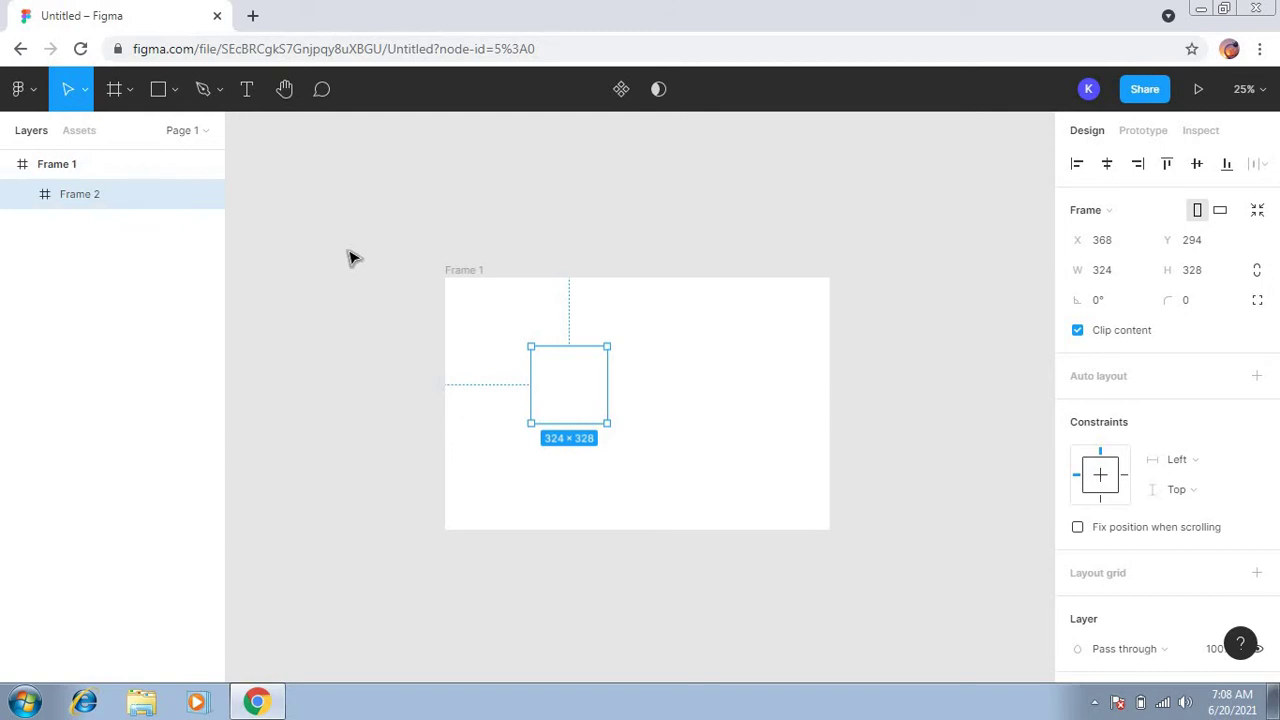
key(f)
drag(288, 229, 358, 298)
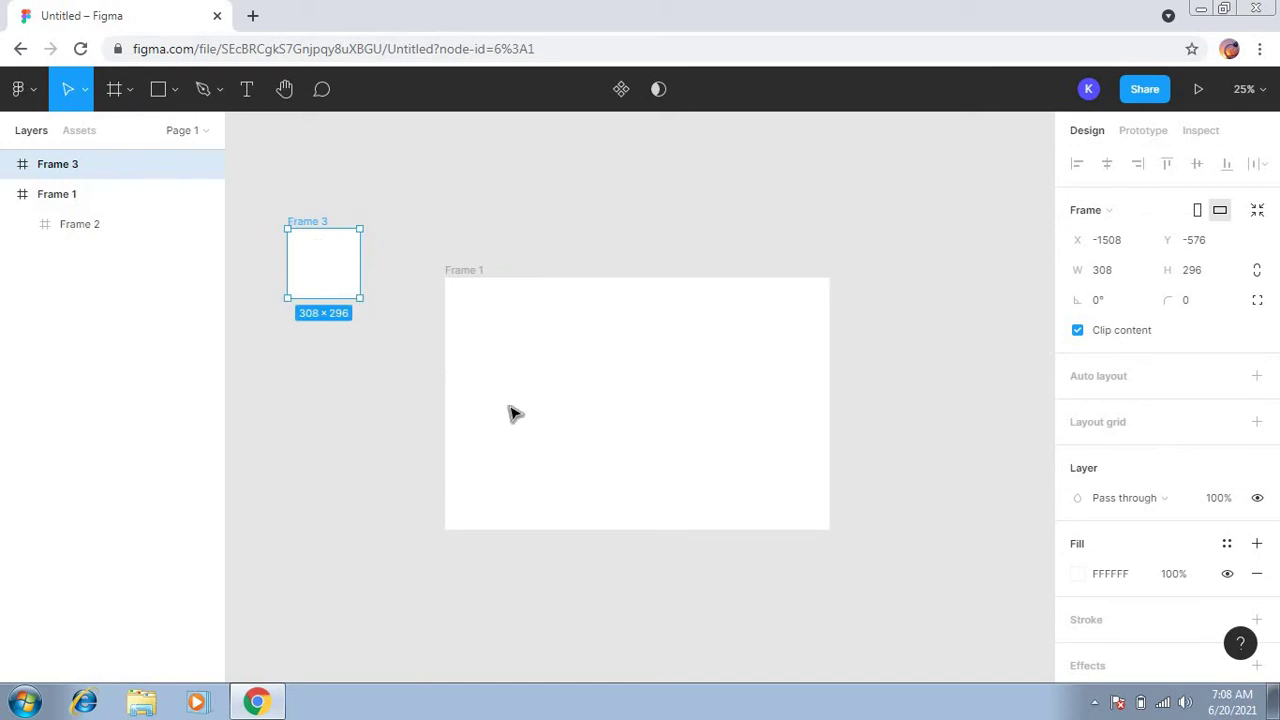
Step: Discard trial pen paths, then draw a short pencil curve (Vector 1, 3-px black stroke) in Frame 2
key(p)
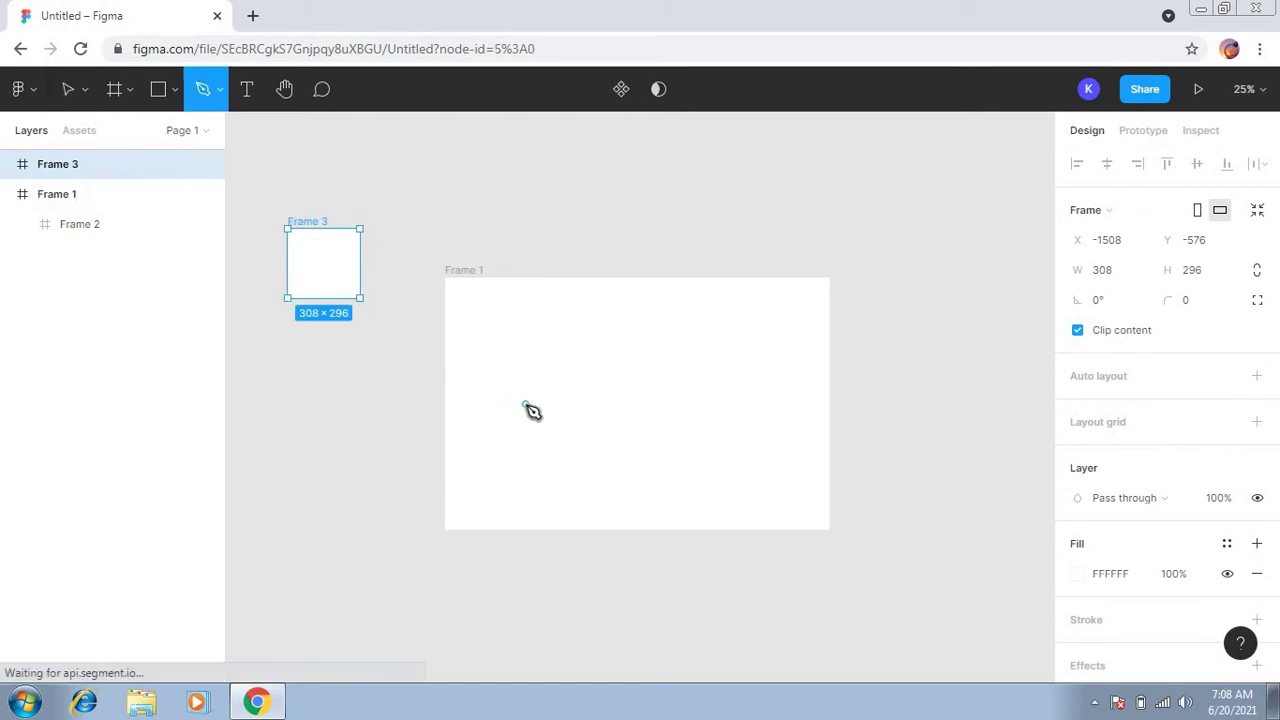
click(525, 403)
click(684, 384)
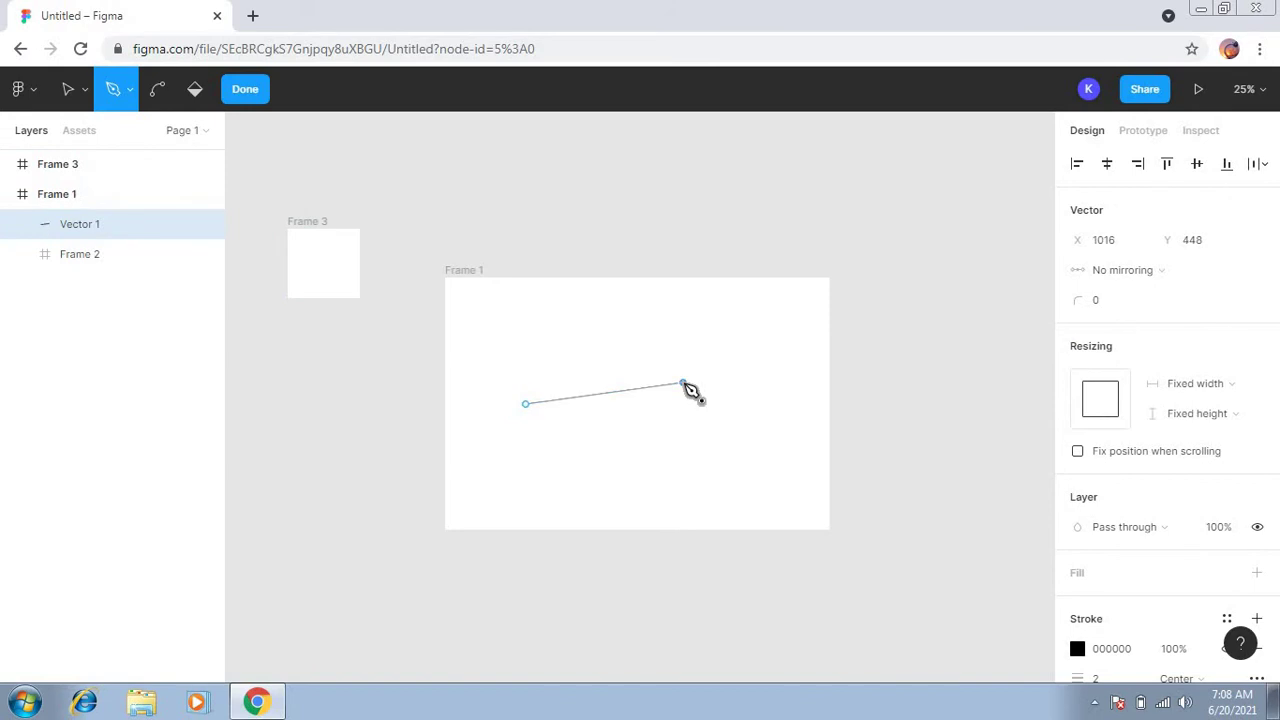
key(ctrl+z)
key(ctrl+z)
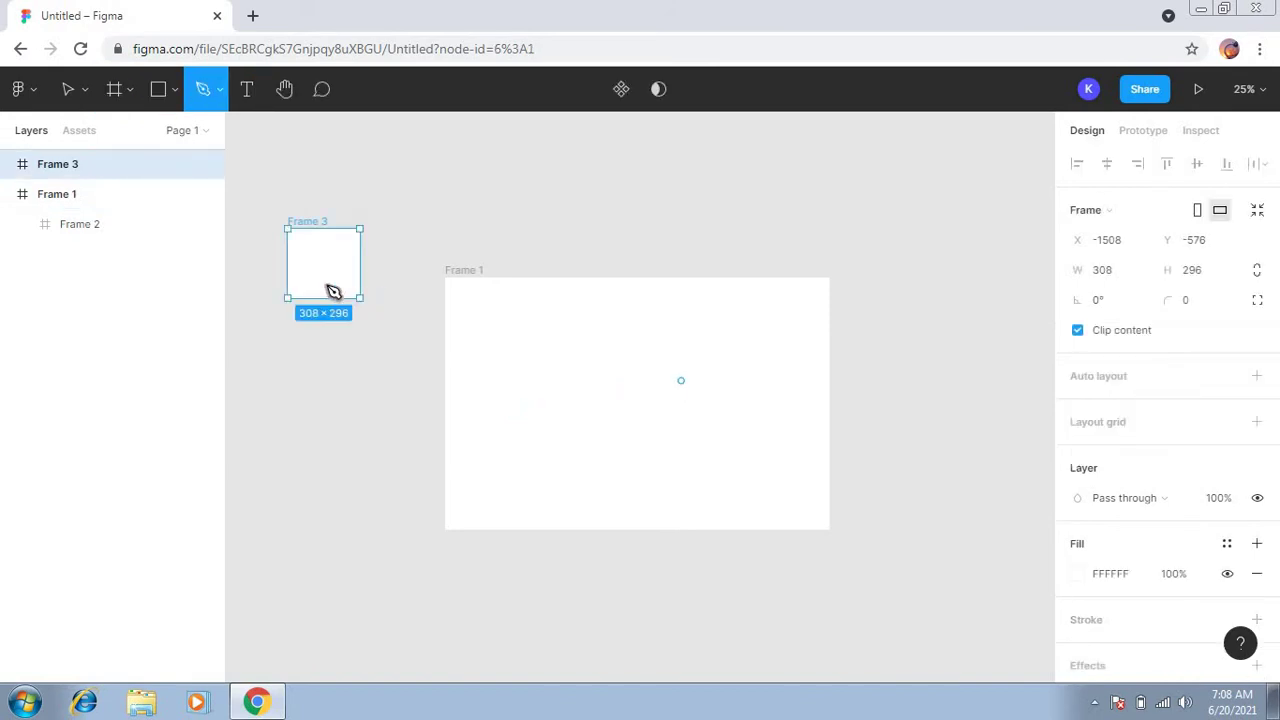
click(575, 380)
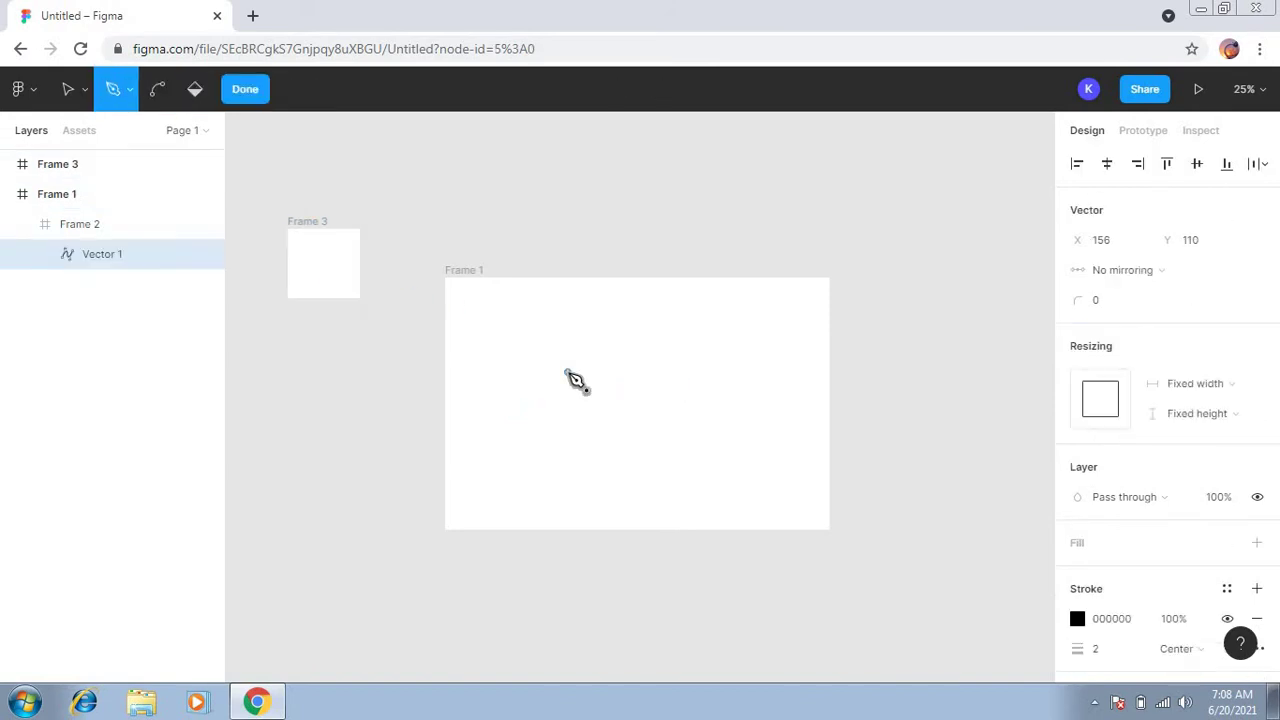
key(ctrl+z)
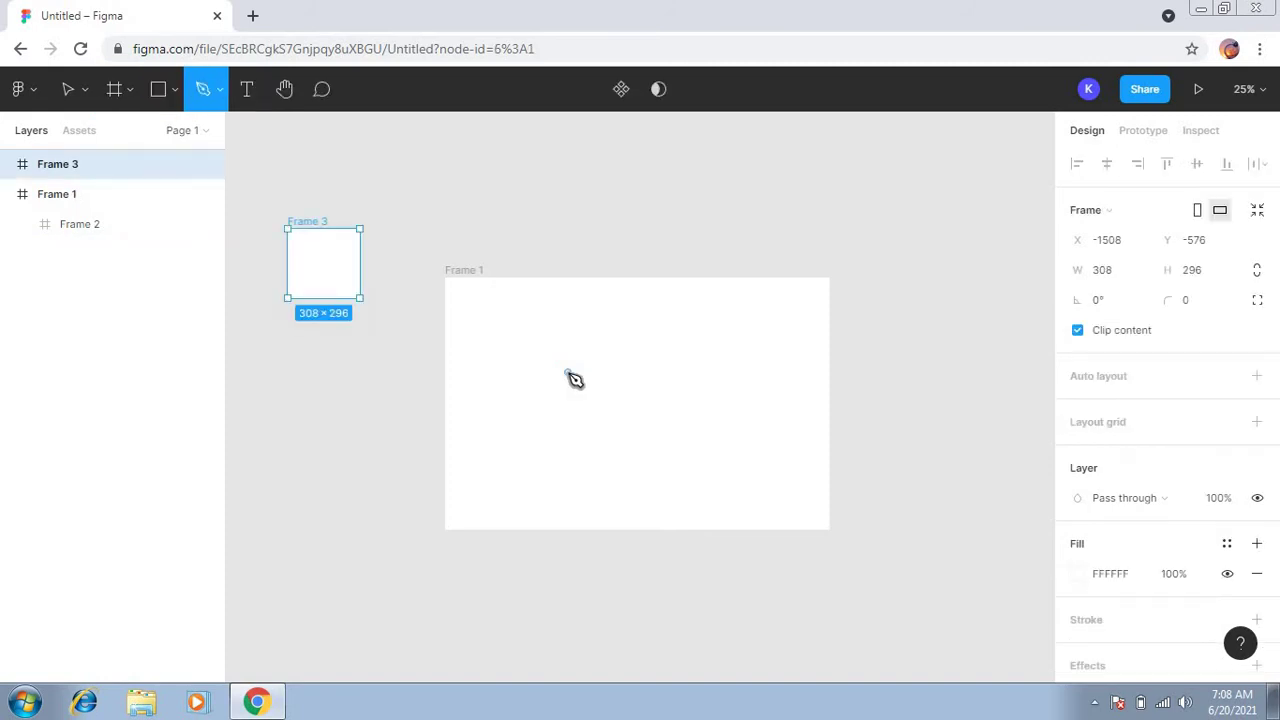
key(shift+p)
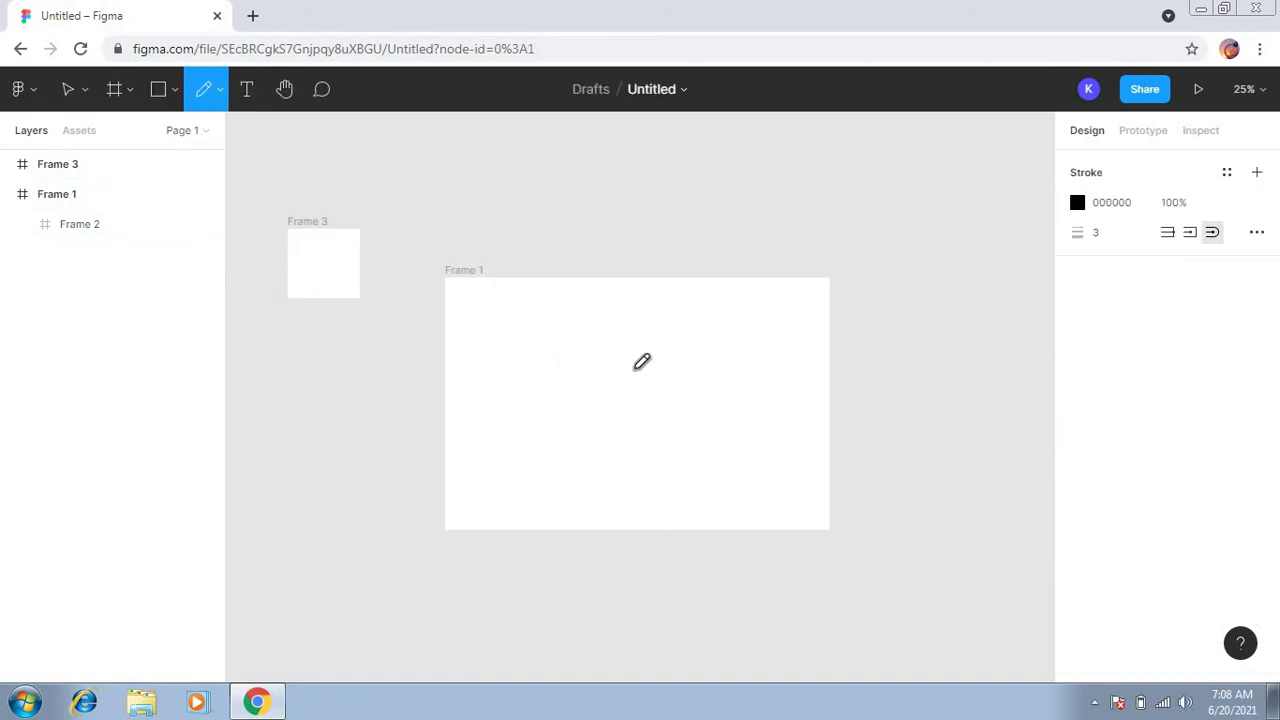
drag(567, 372, 607, 376)
Step: Add the text 'kjdksd' right of the pencil stroke, then zoom Frame 1 to 50%
key(t)
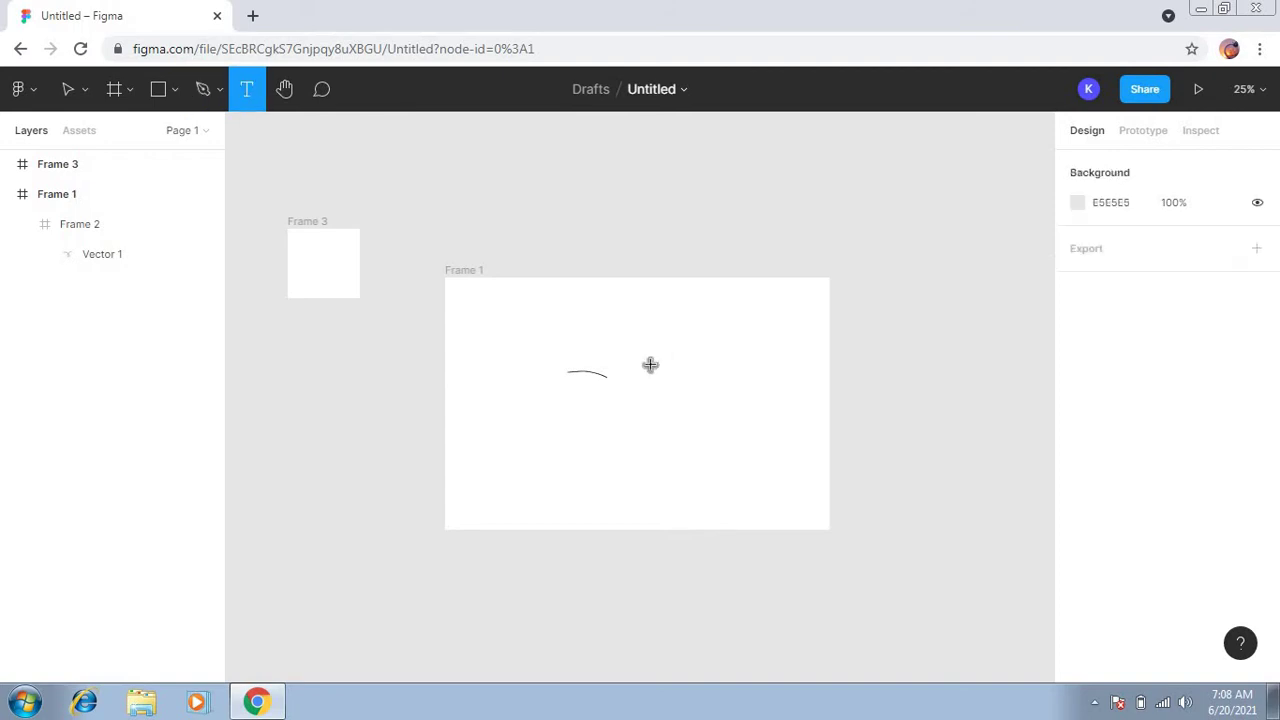
click(650, 364)
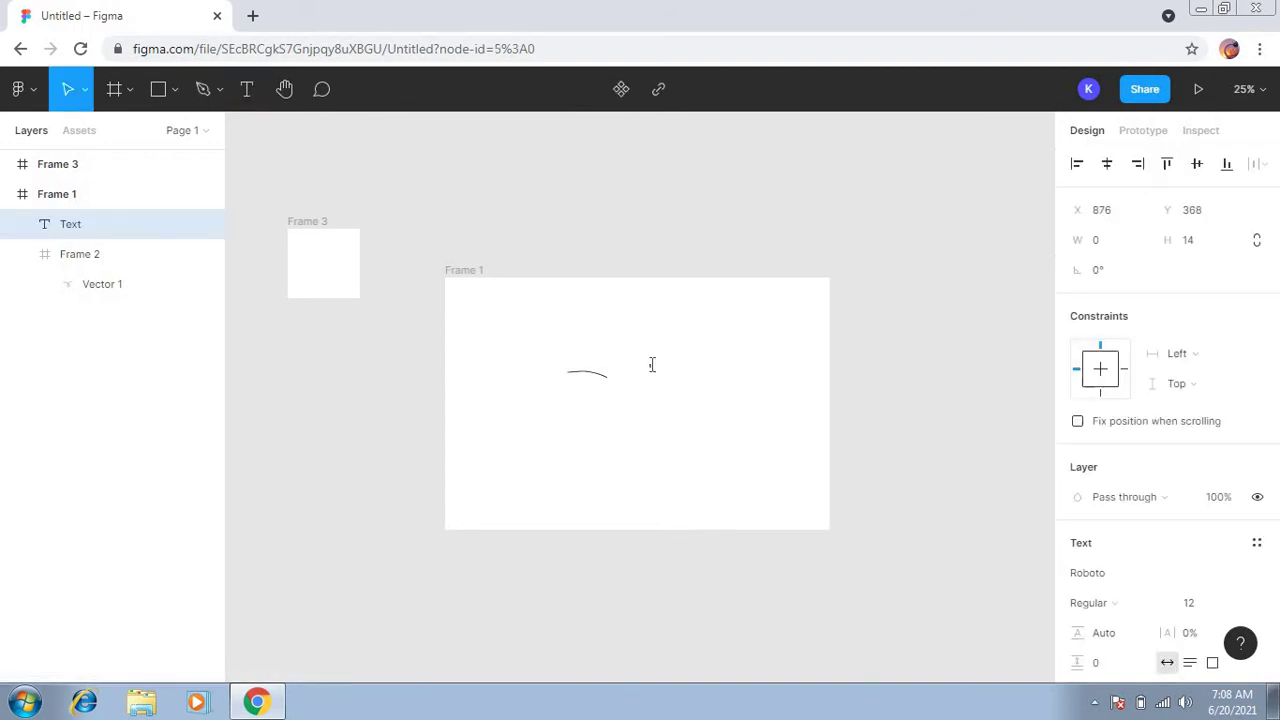
text(kjdks)
text(d)
key(Escape)
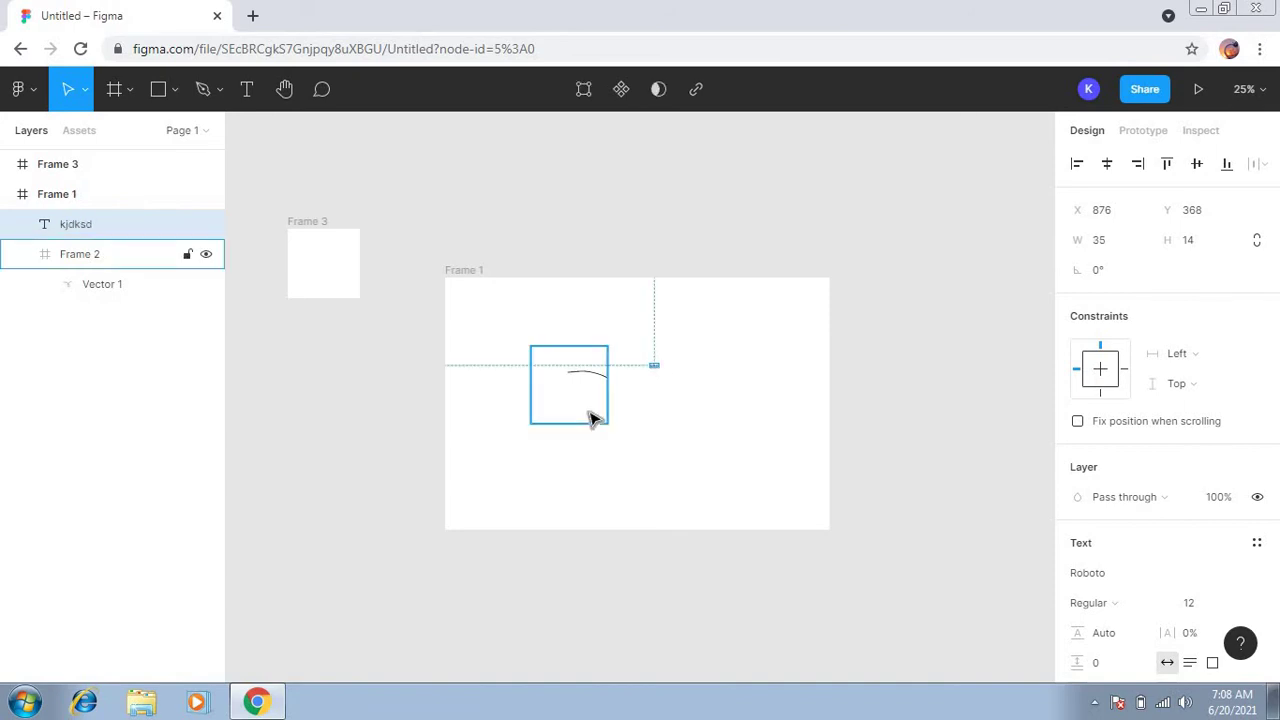
key(h)
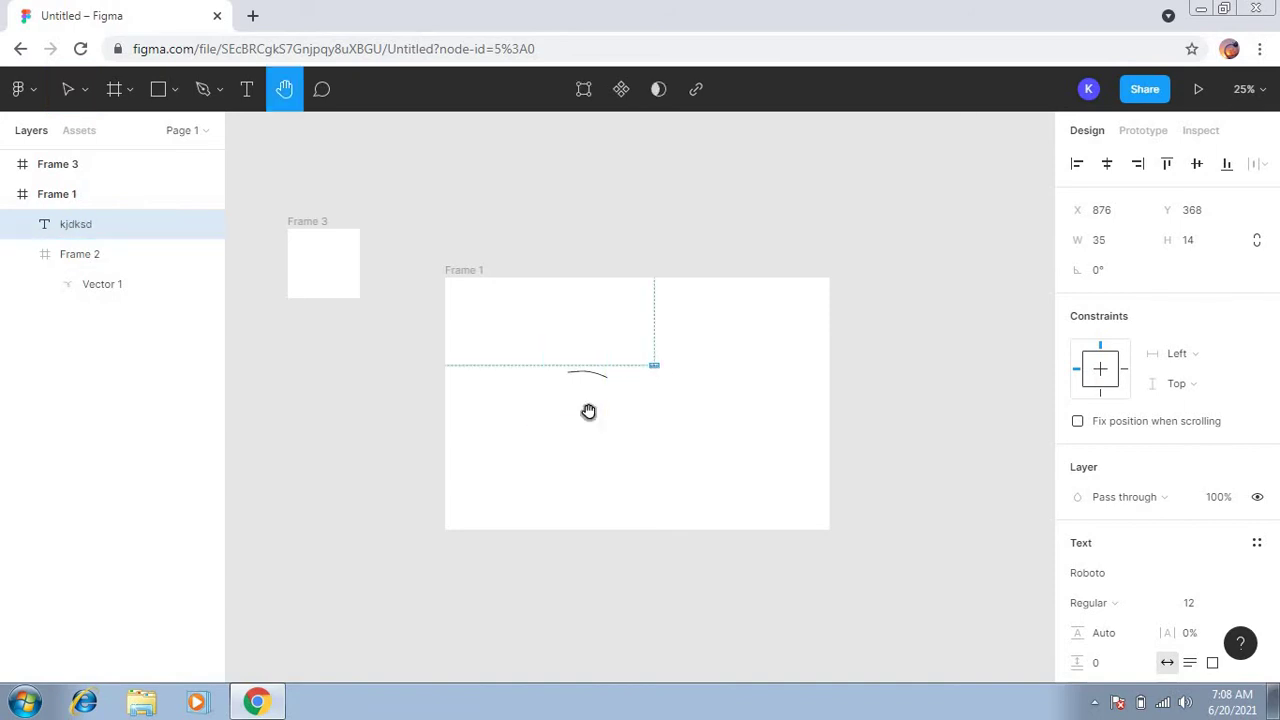
drag(588, 411, 583, 410)
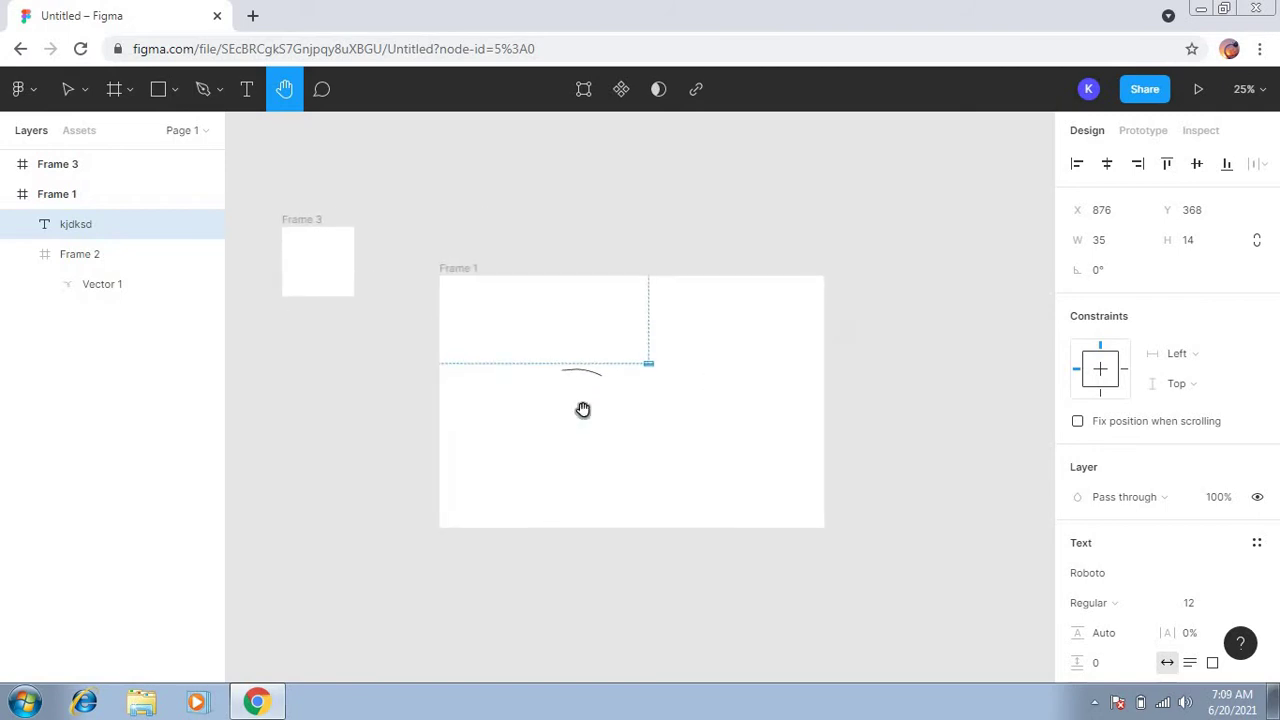
key(ctrl+plus)
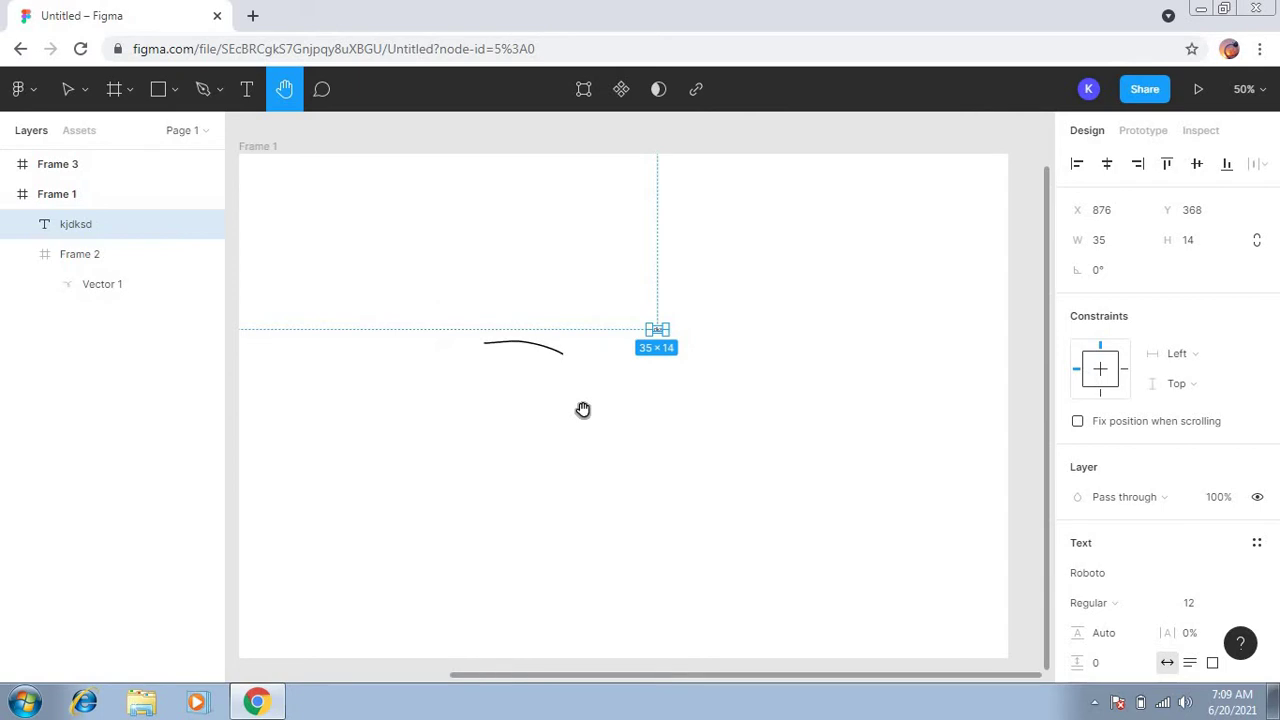
Step: Draw a grey rectangle inside Frame 1, enlarged to 300×278
key(r)
drag(583, 410, 603, 428)
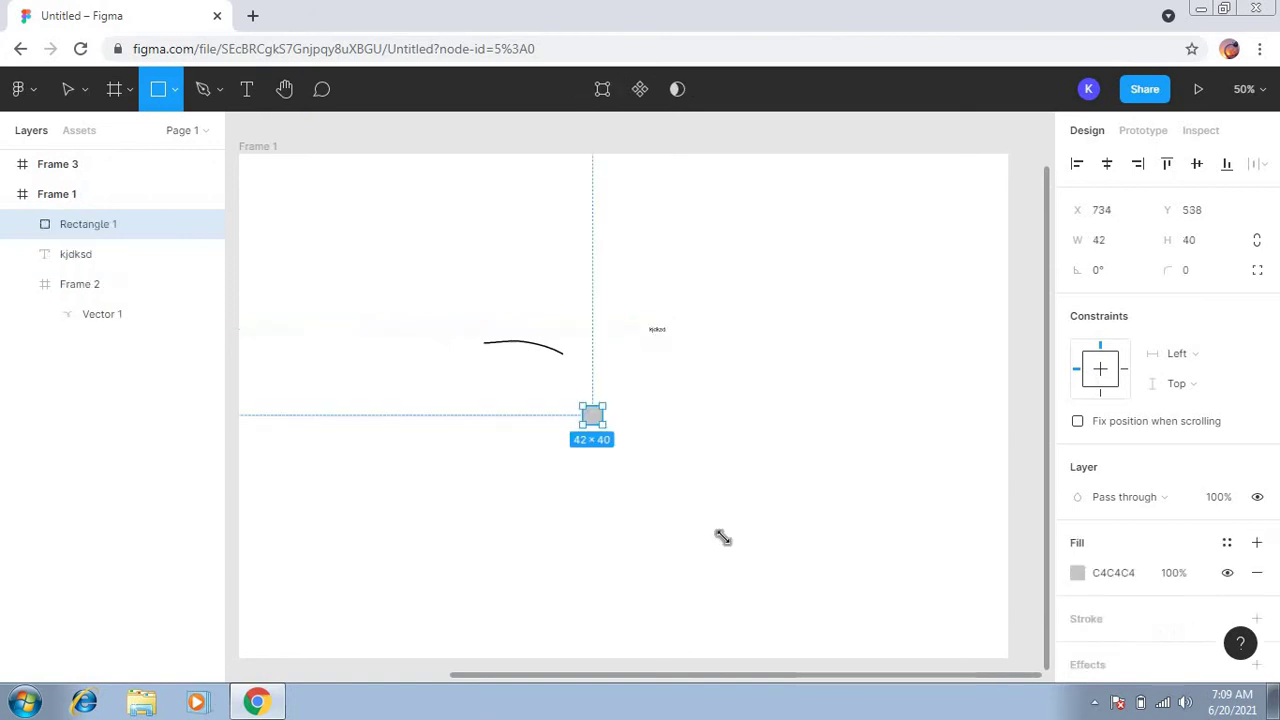
drag(722, 537, 723, 535)
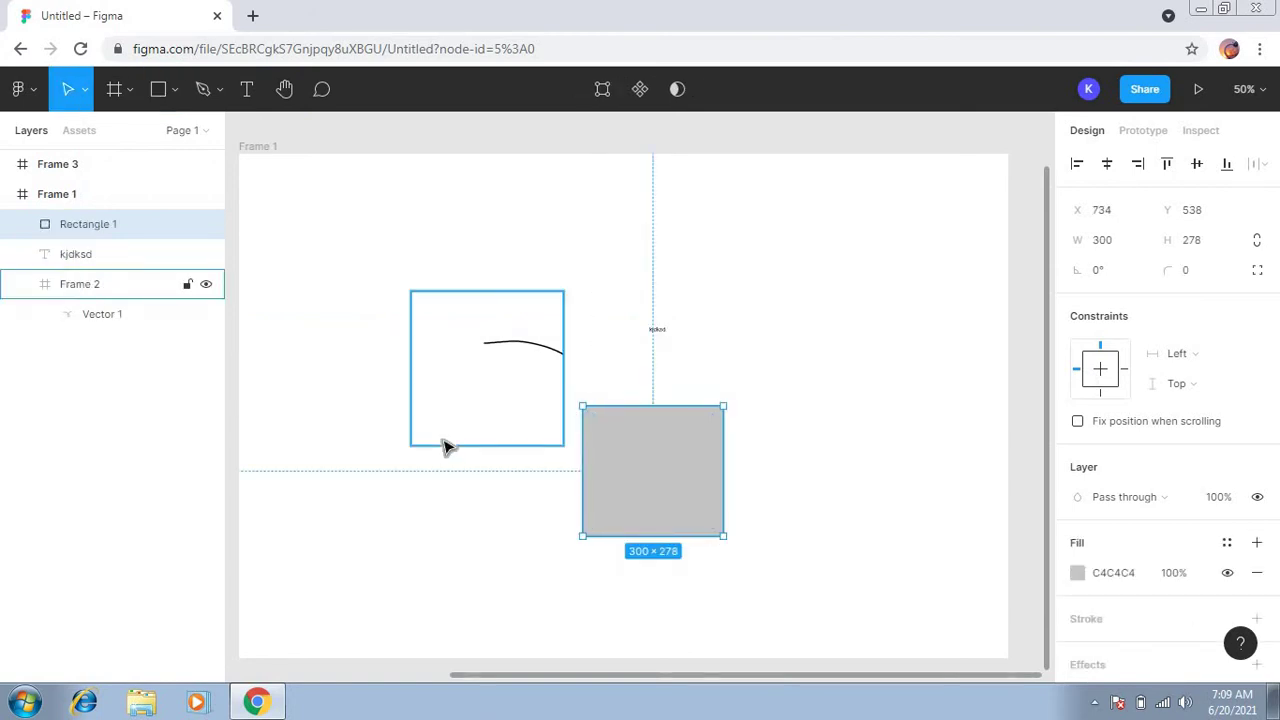
Step: Draw a 154×154 circle inside Frame 2
key(o)
drag(442, 437, 514, 510)
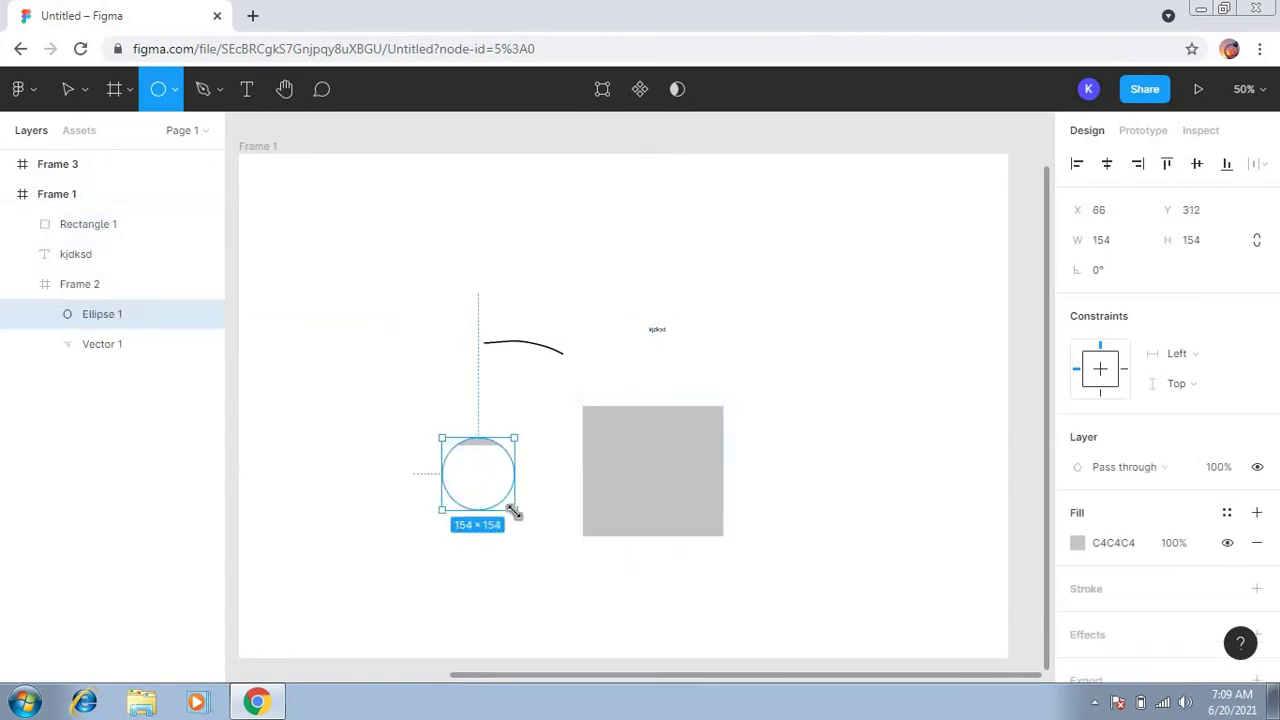
click(550, 452)
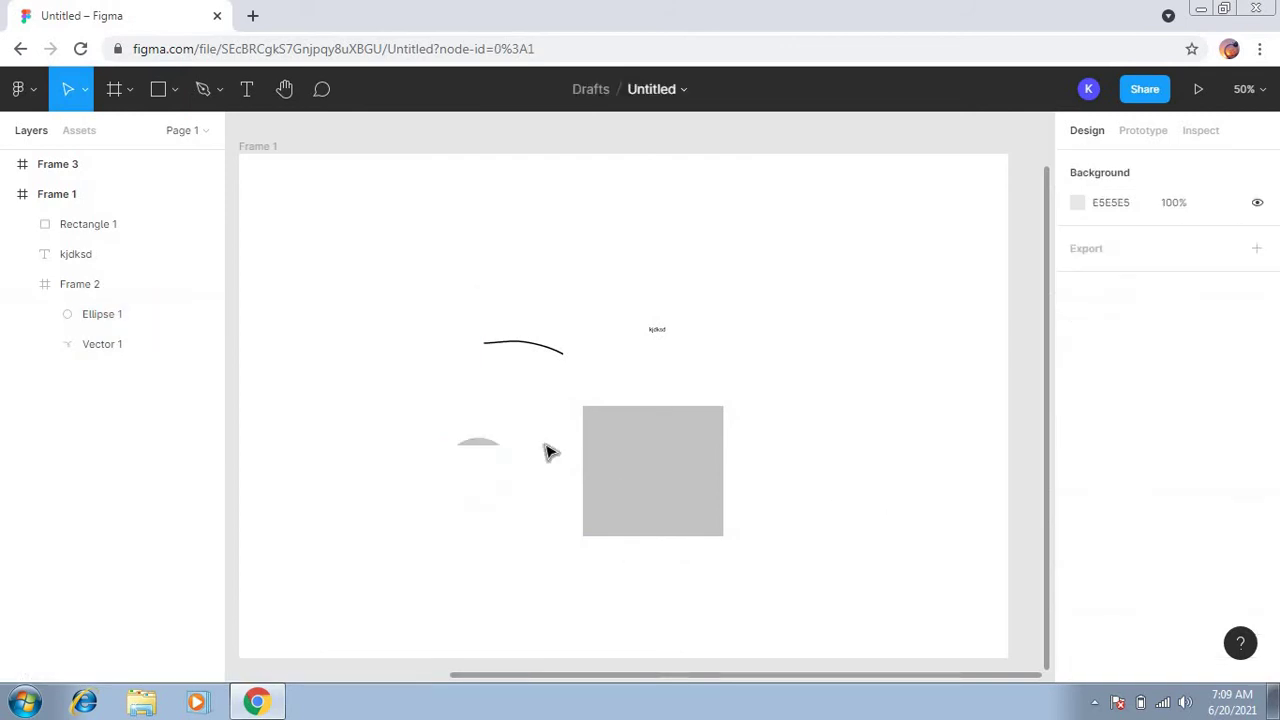
Step: Draw a 214×286 grey oval to the right of the text
click(486, 444)
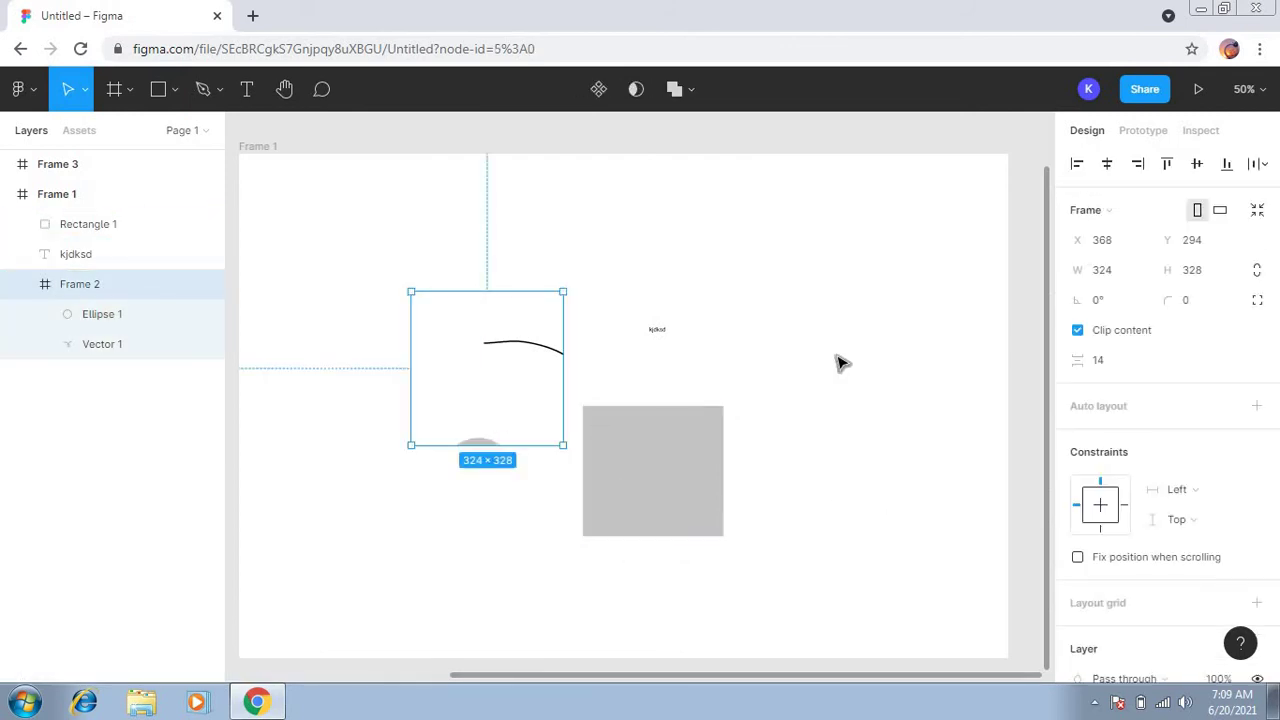
key(o)
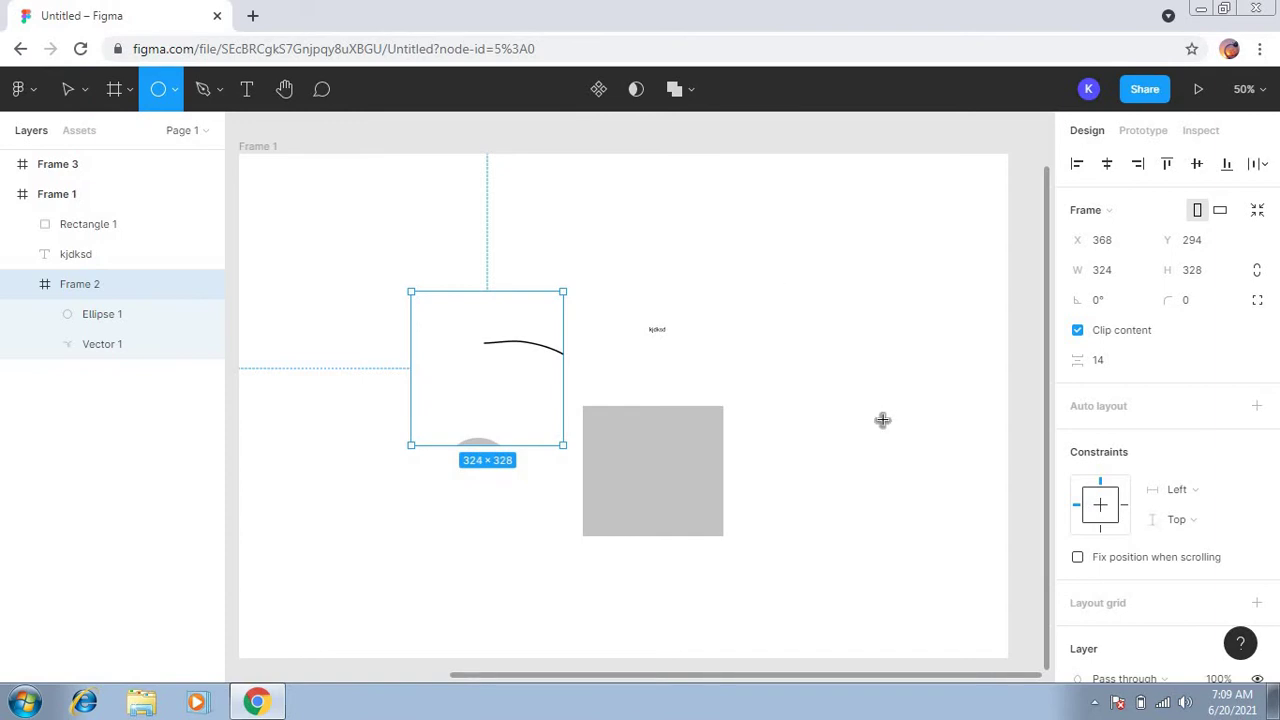
drag(882, 419, 783, 286)
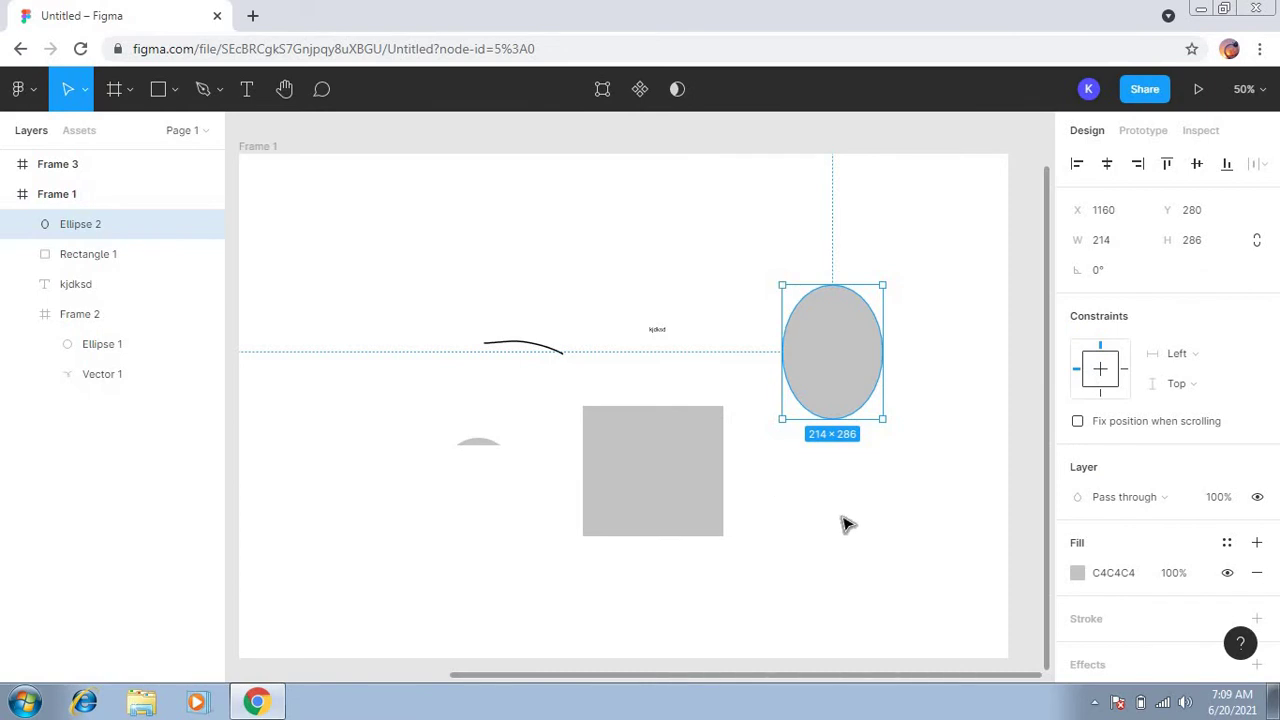
Step: Draw diagonal Line 1 at Frame 1's lower right and up-right Arrow 1 at its lower left
key(l)
drag(841, 515, 978, 408)
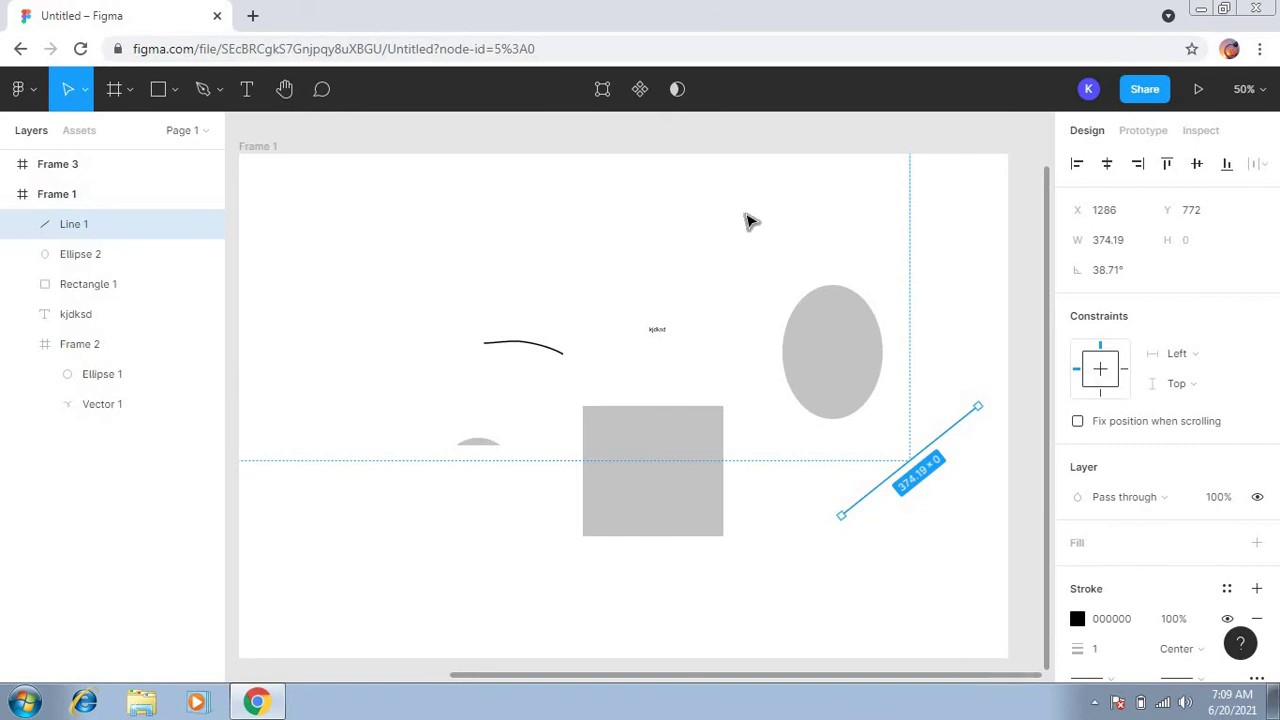
key(l)
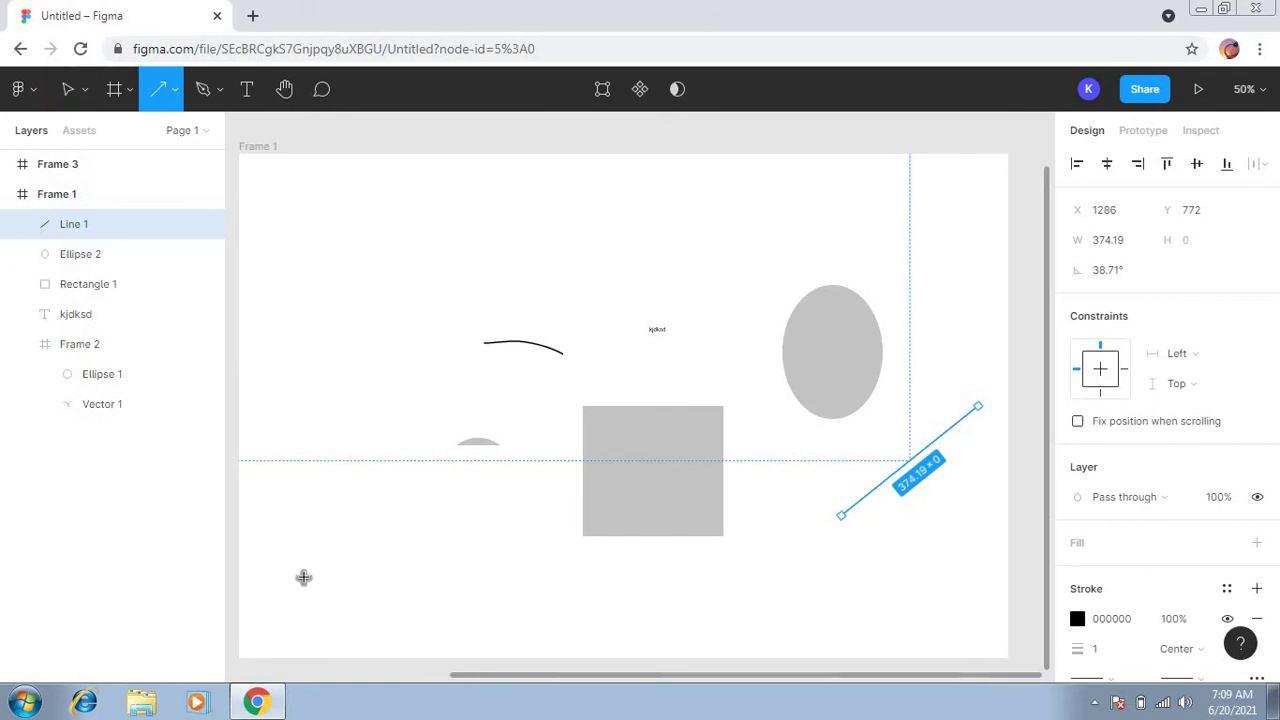
drag(304, 577, 411, 530)
click(608, 594)
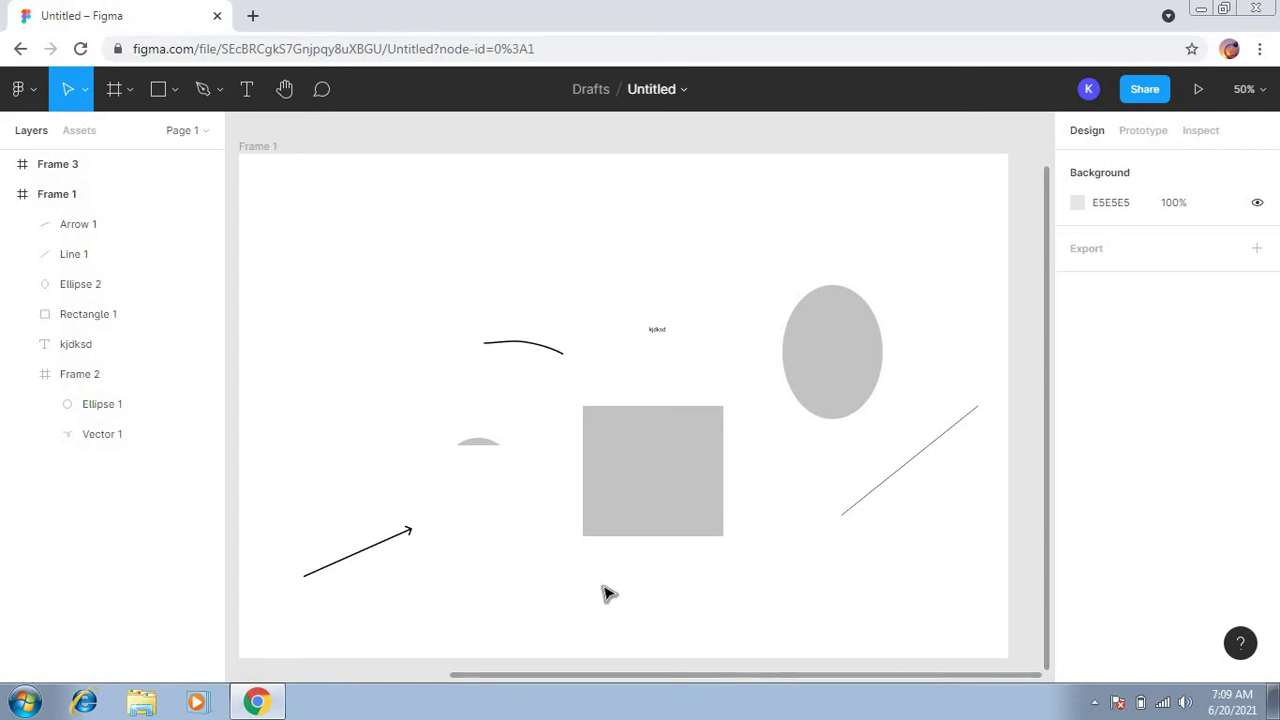
key(i)
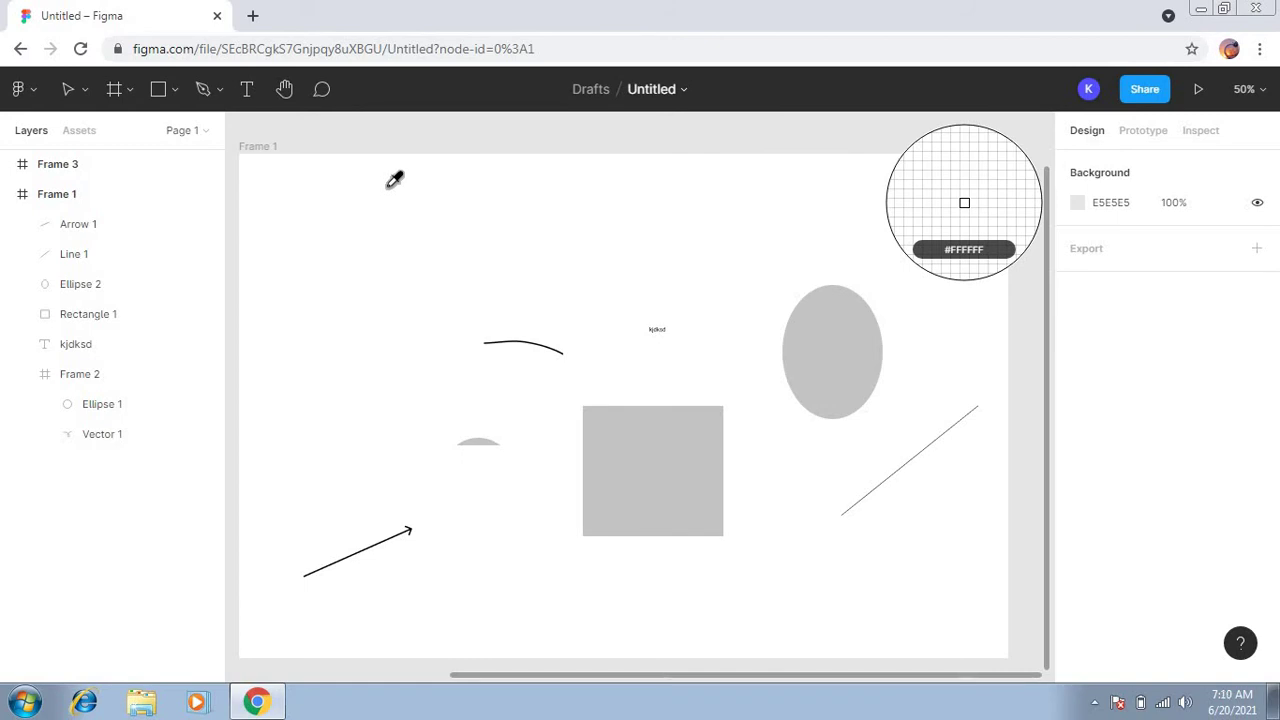
Step: Group Rectangle 1, Ellipse 2, Frame 2 and Arrow 1 into Group 1, checking its layers
key(Escape)
click(674, 449)
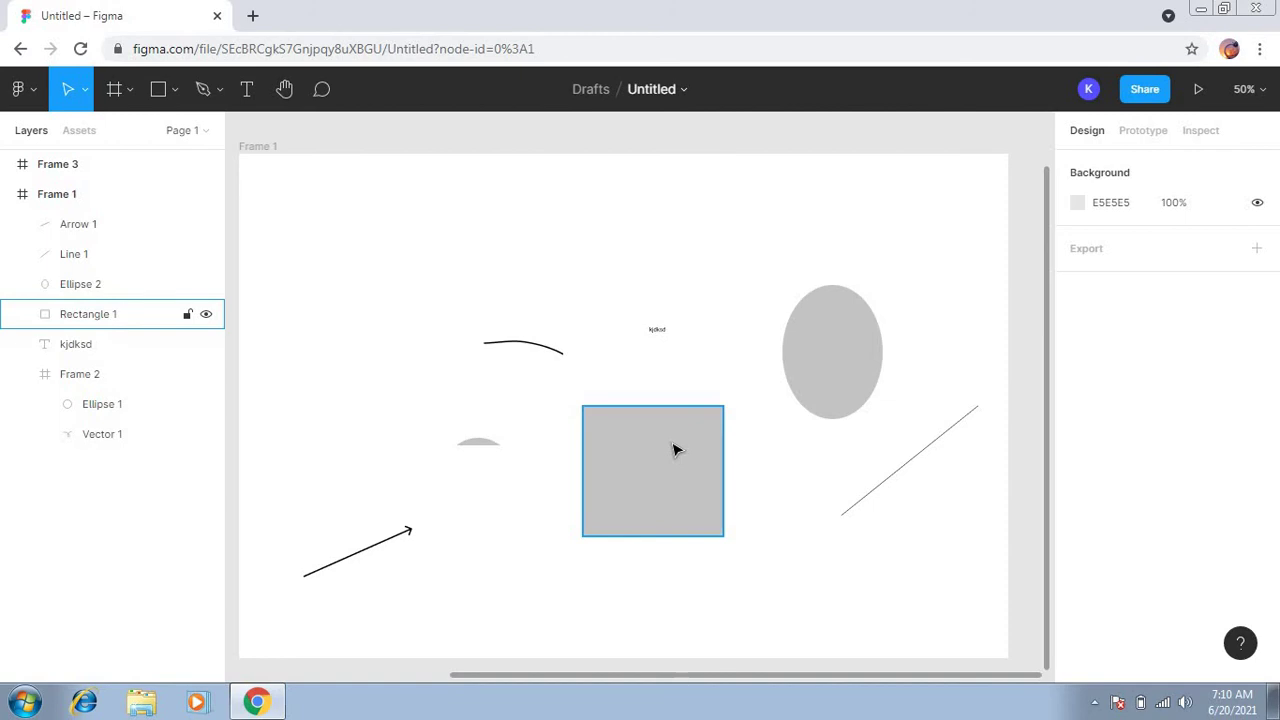
click(674, 449)
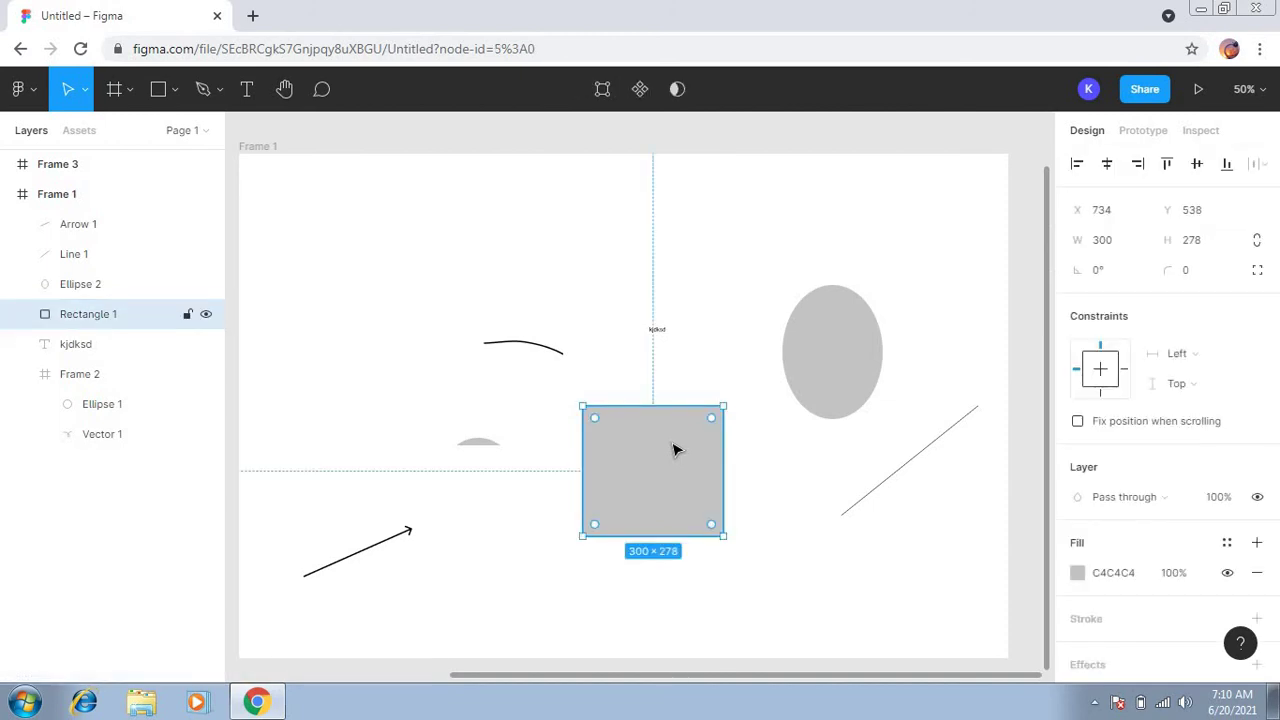
shift+click(838, 324)
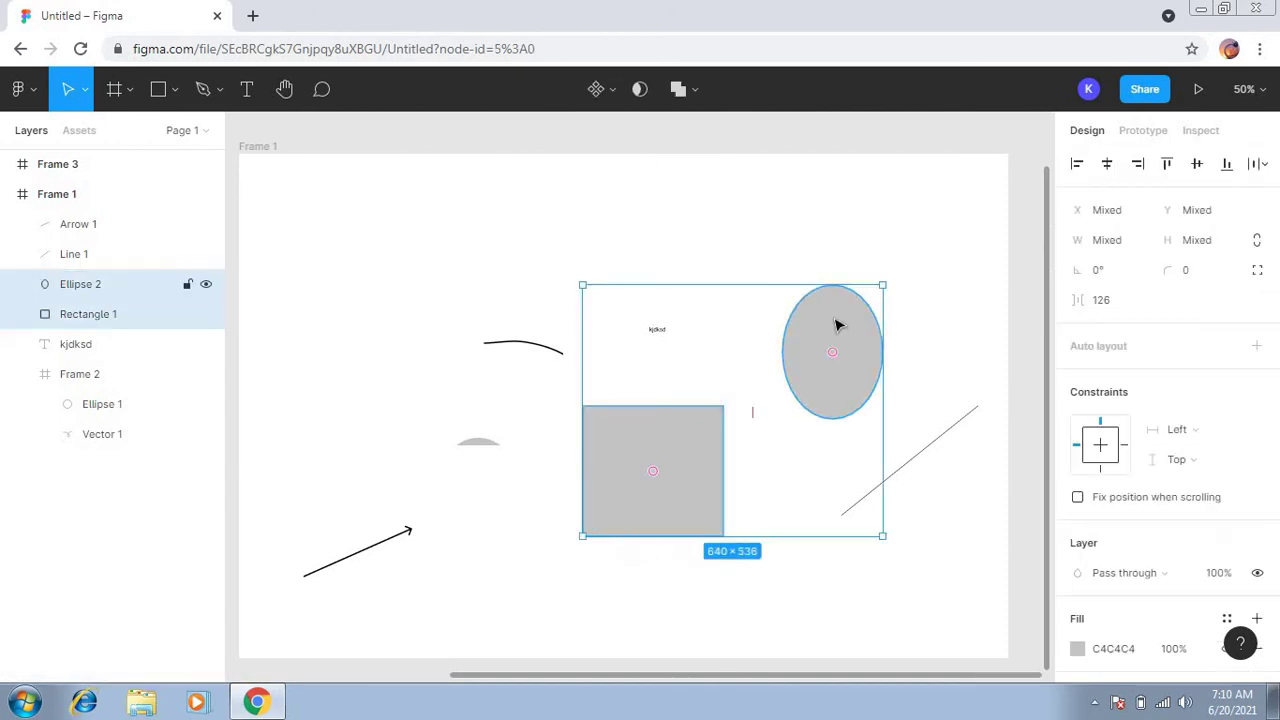
shift+click(523, 350)
shift+click(374, 551)
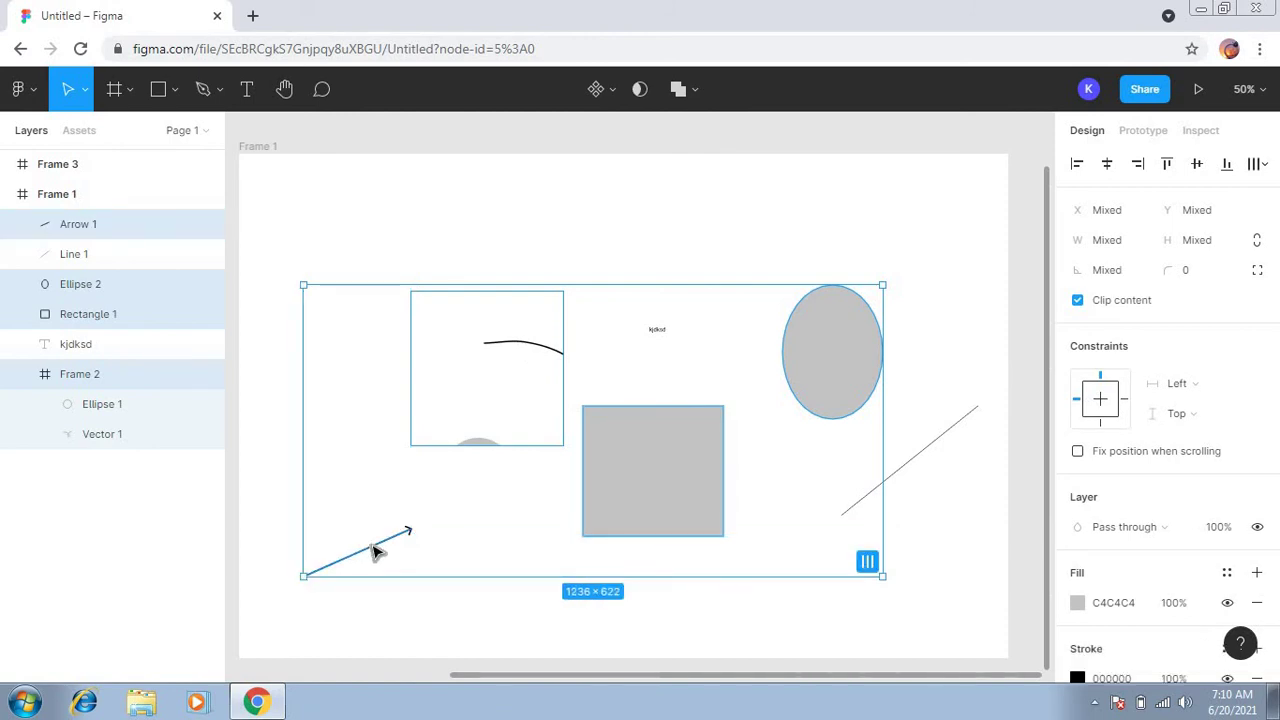
key(ctrl+g)
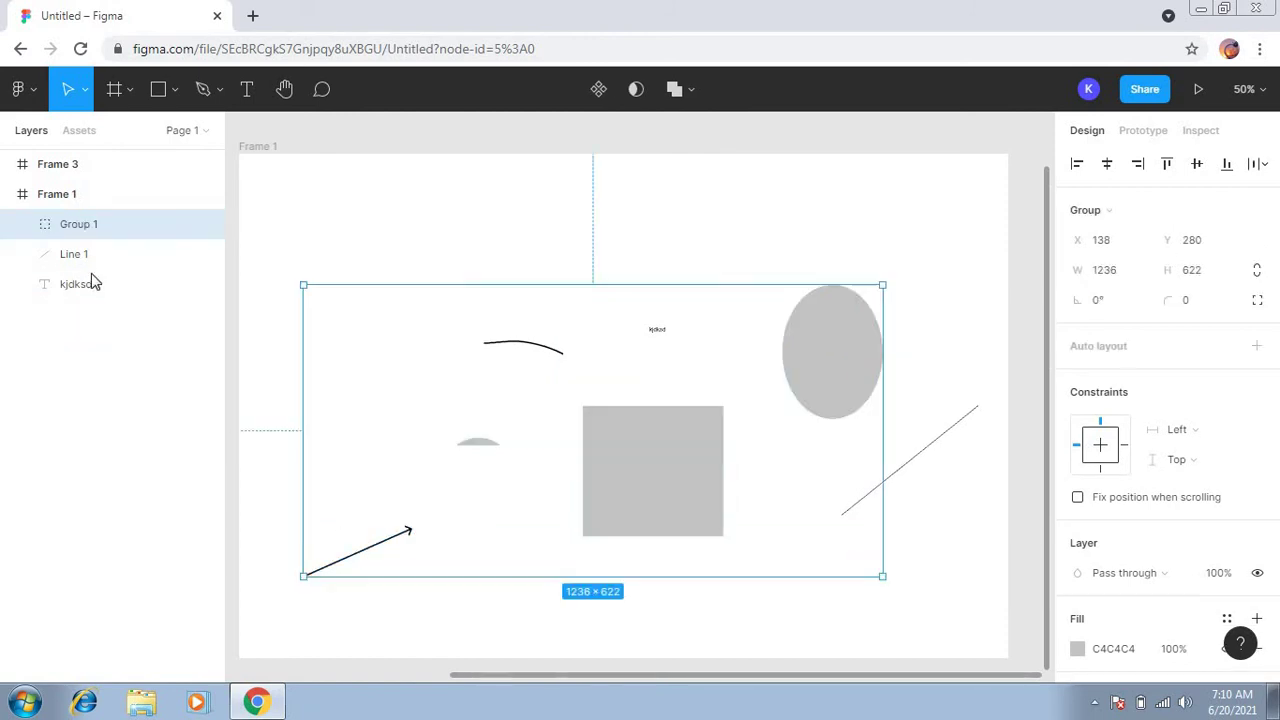
click(21, 224)
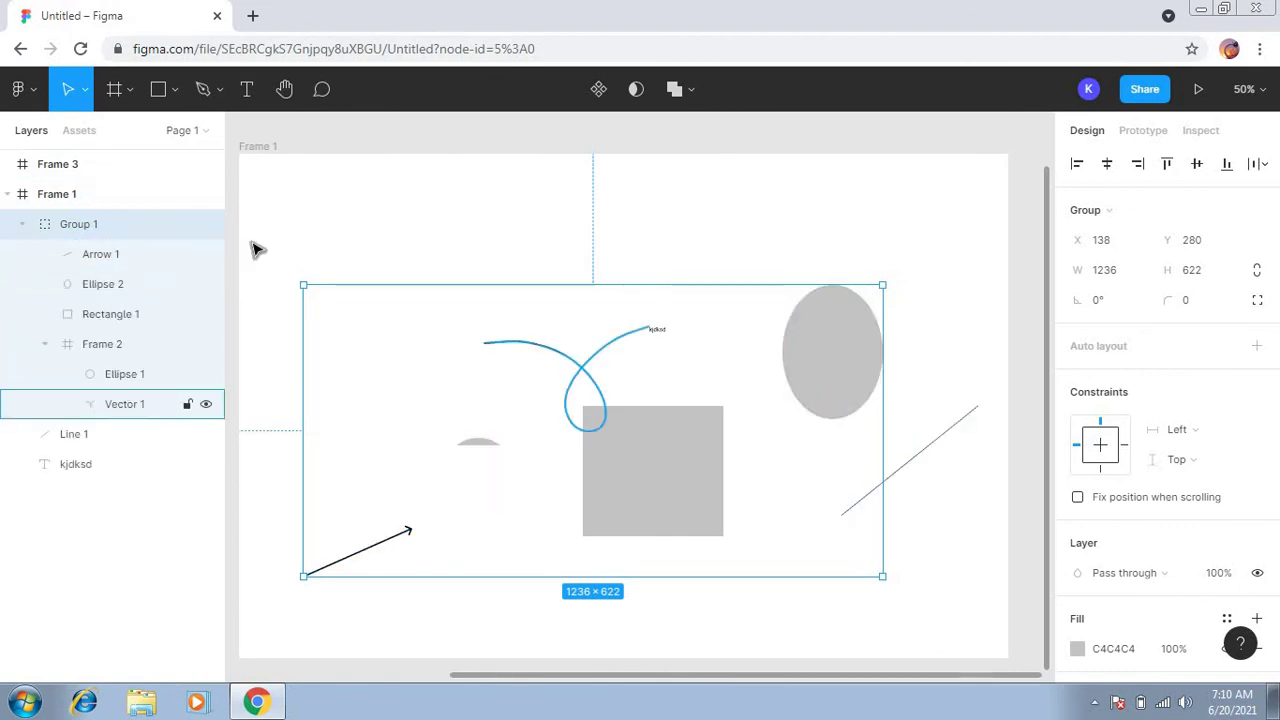
click(22, 225)
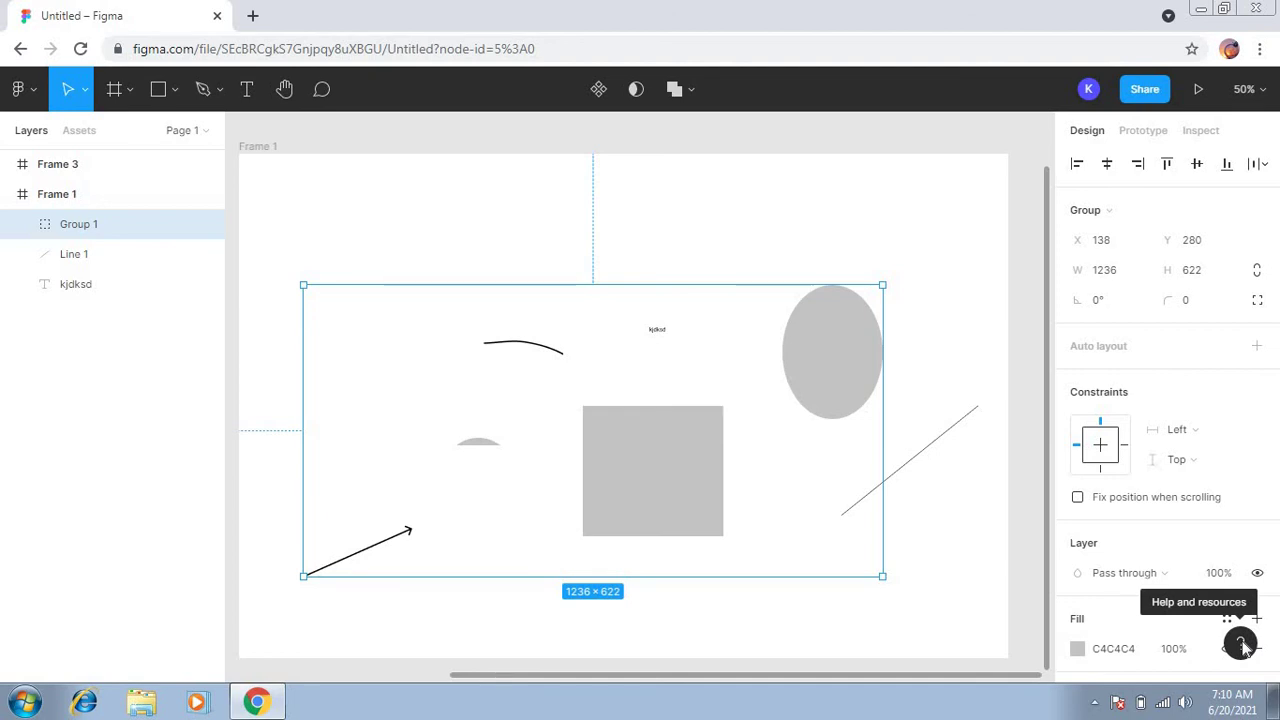
click(1241, 644)
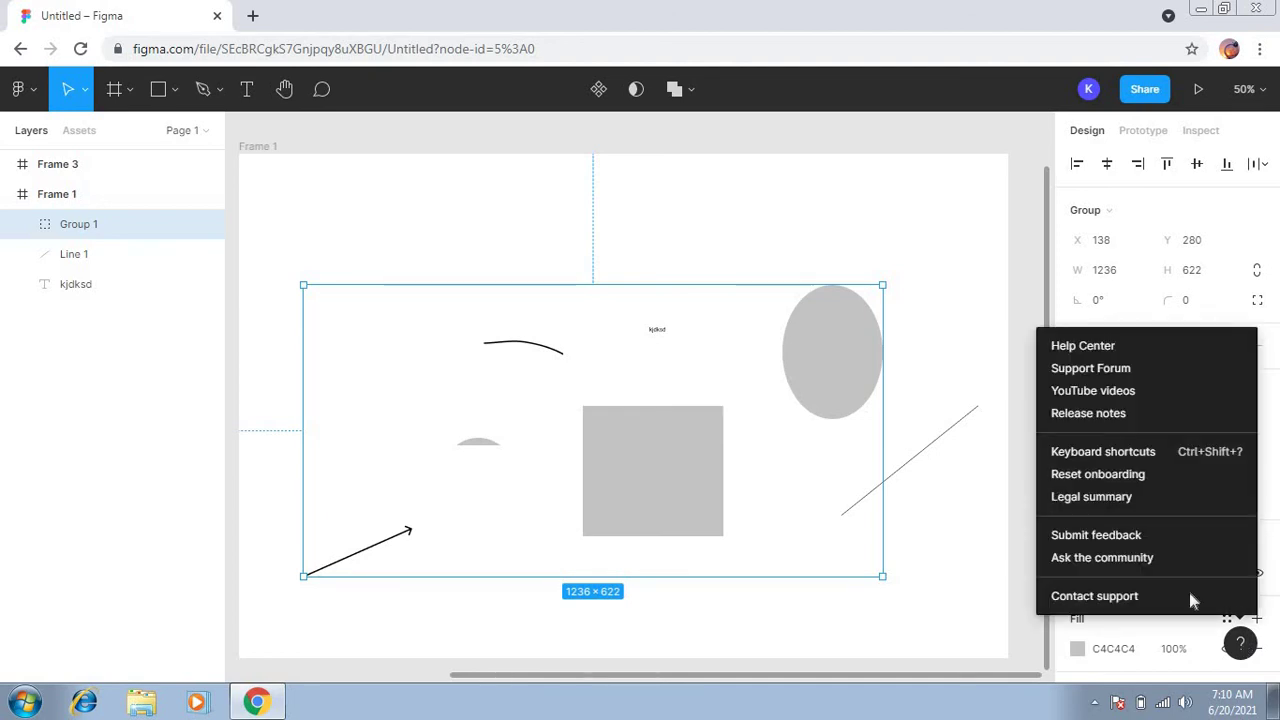
click(1073, 459)
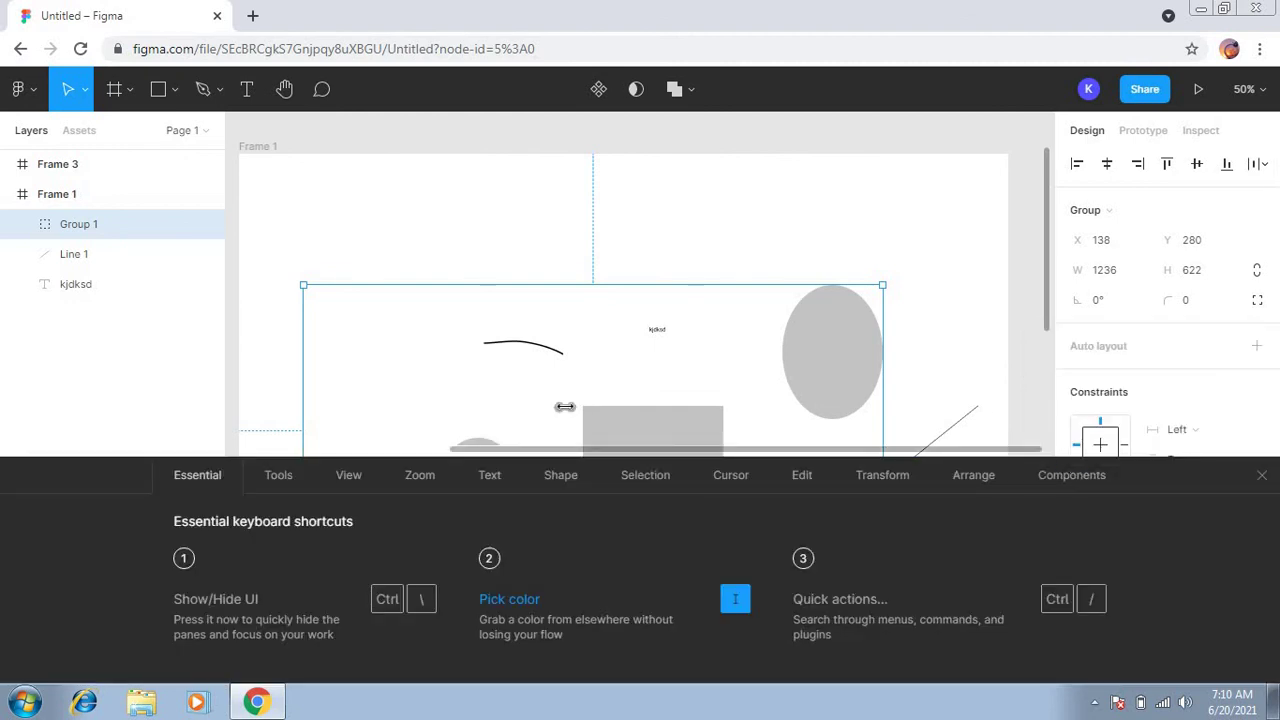
click(280, 477)
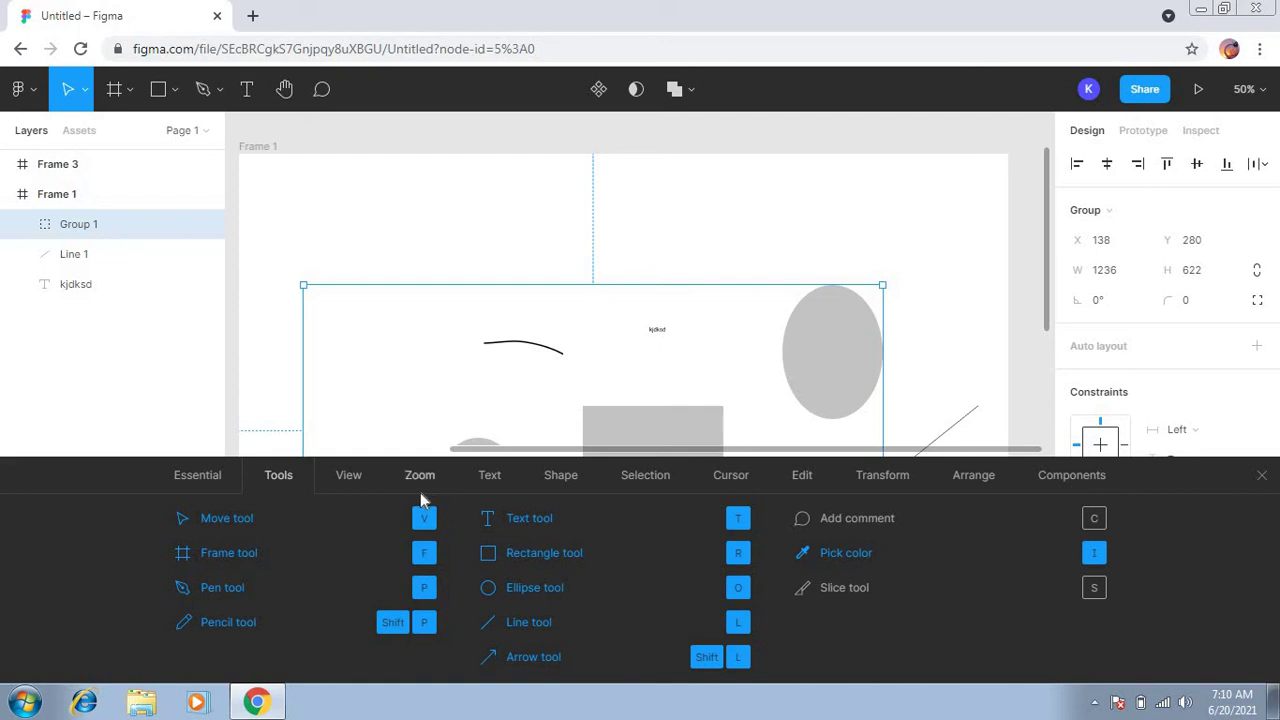
click(349, 478)
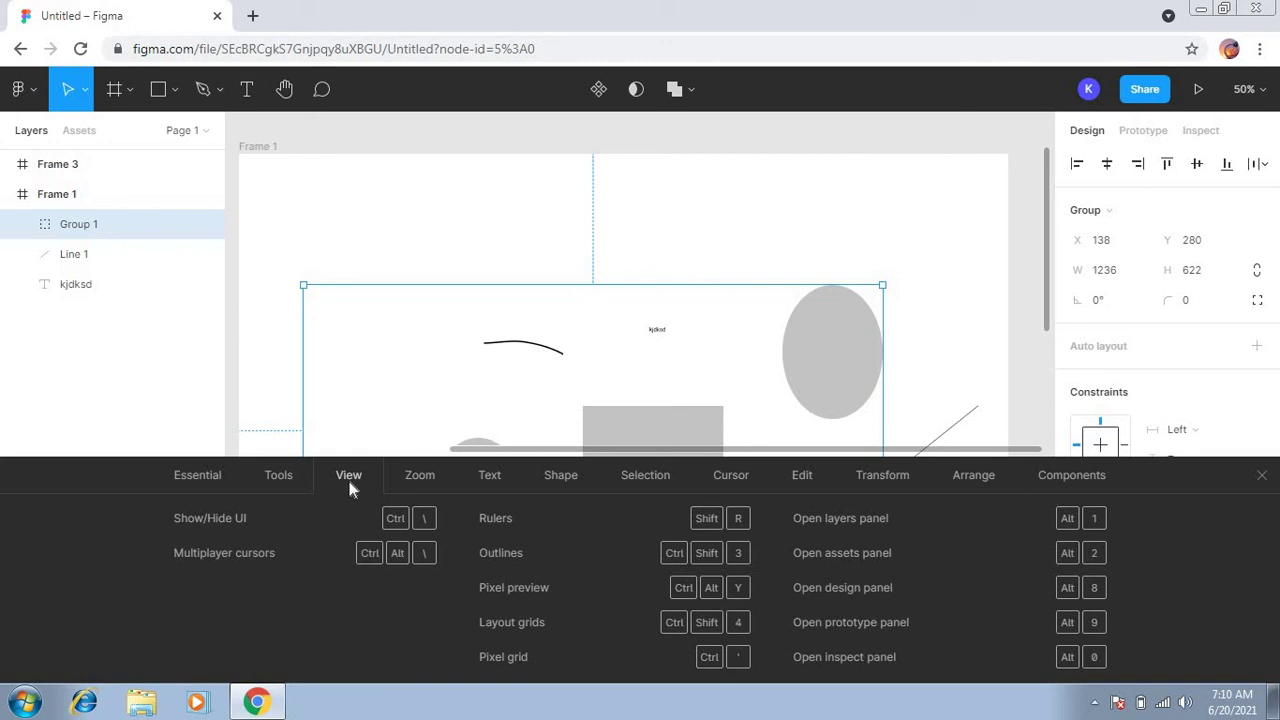
click(415, 480)
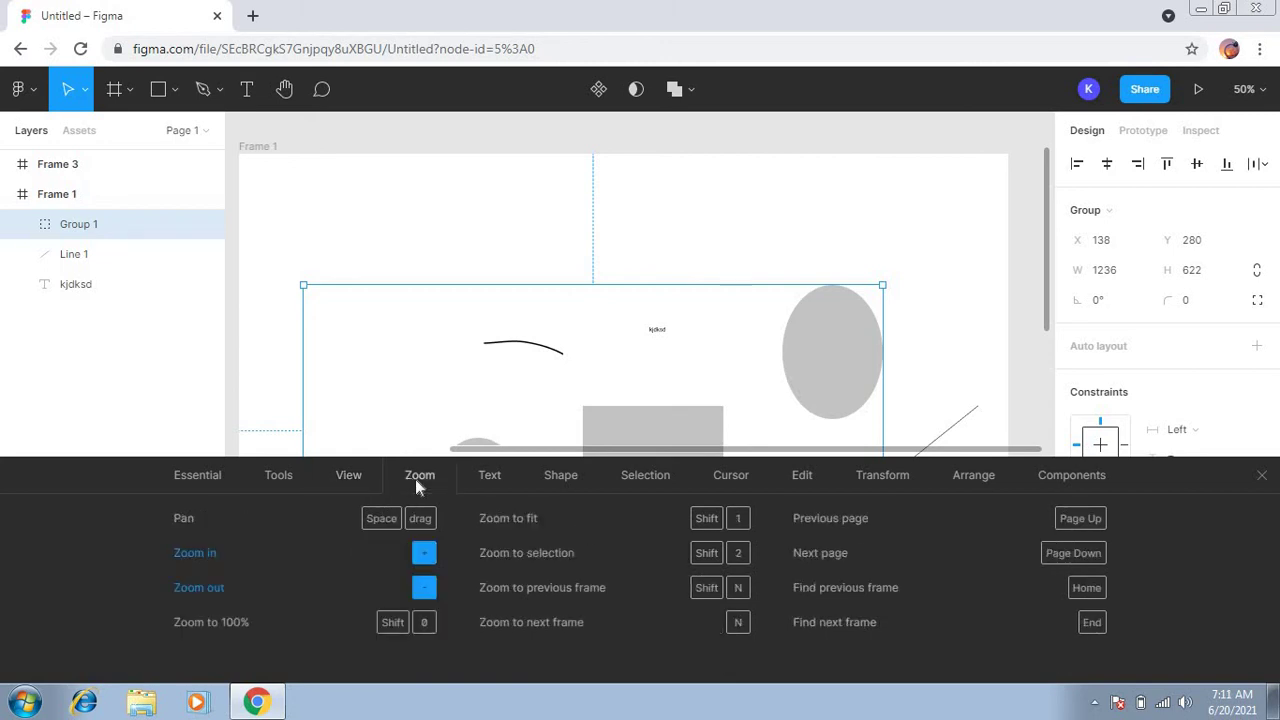
click(493, 480)
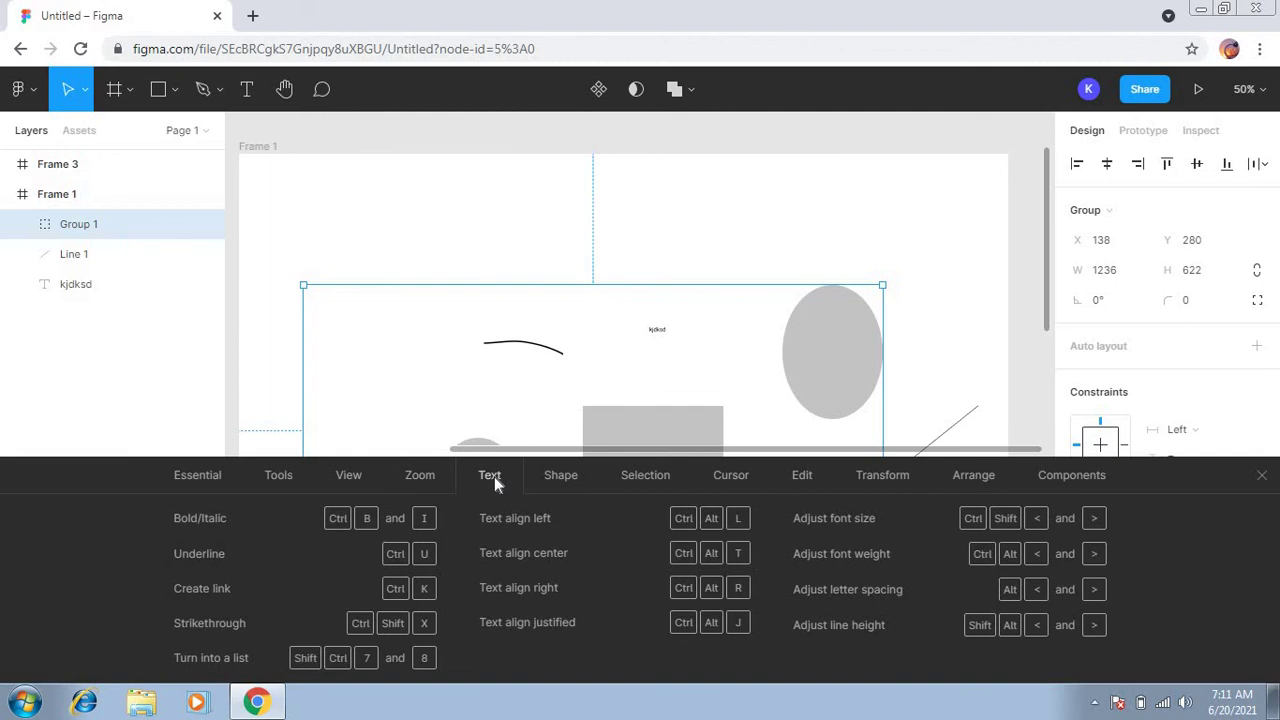
click(553, 476)
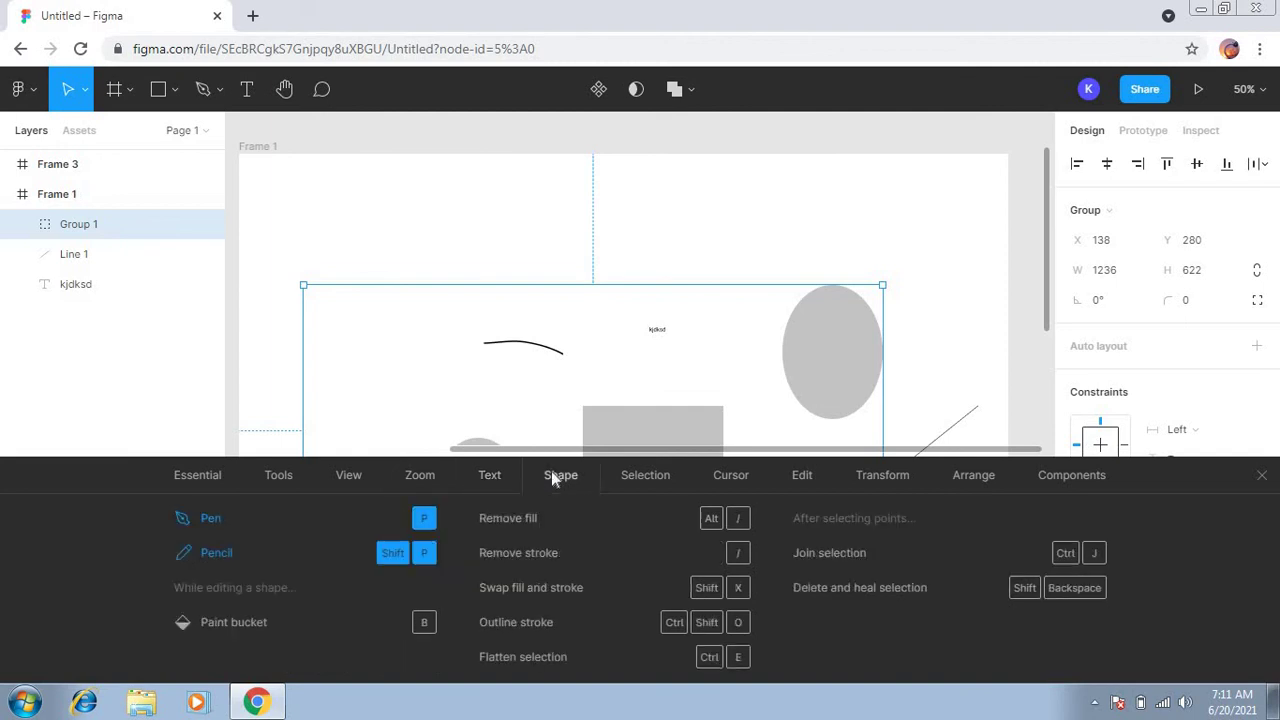
click(666, 477)
click(731, 475)
click(803, 478)
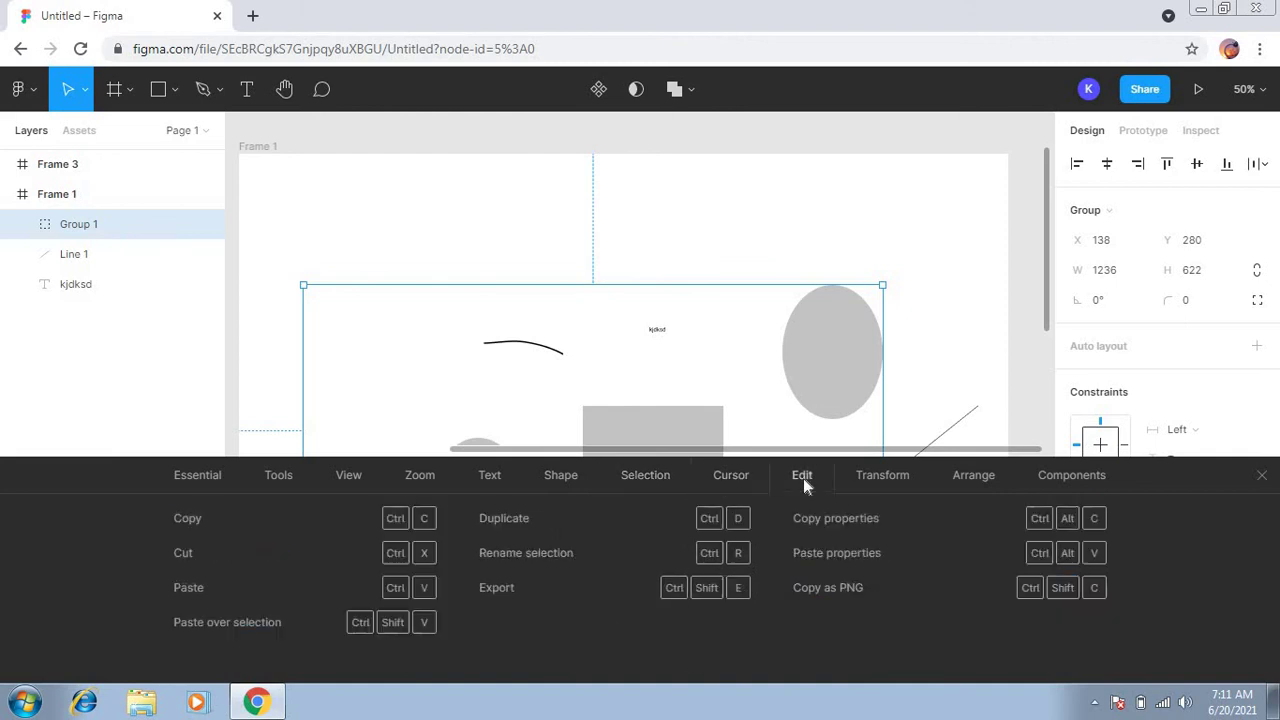
click(903, 479)
click(975, 478)
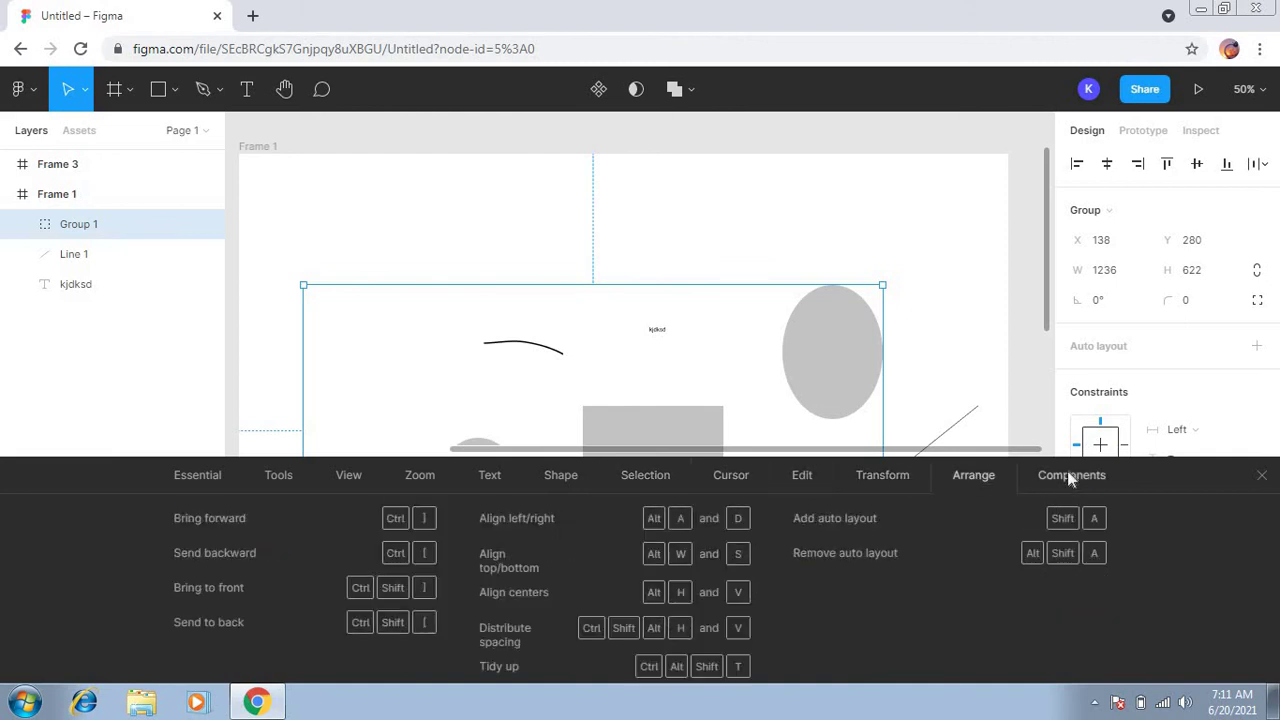
click(1073, 475)
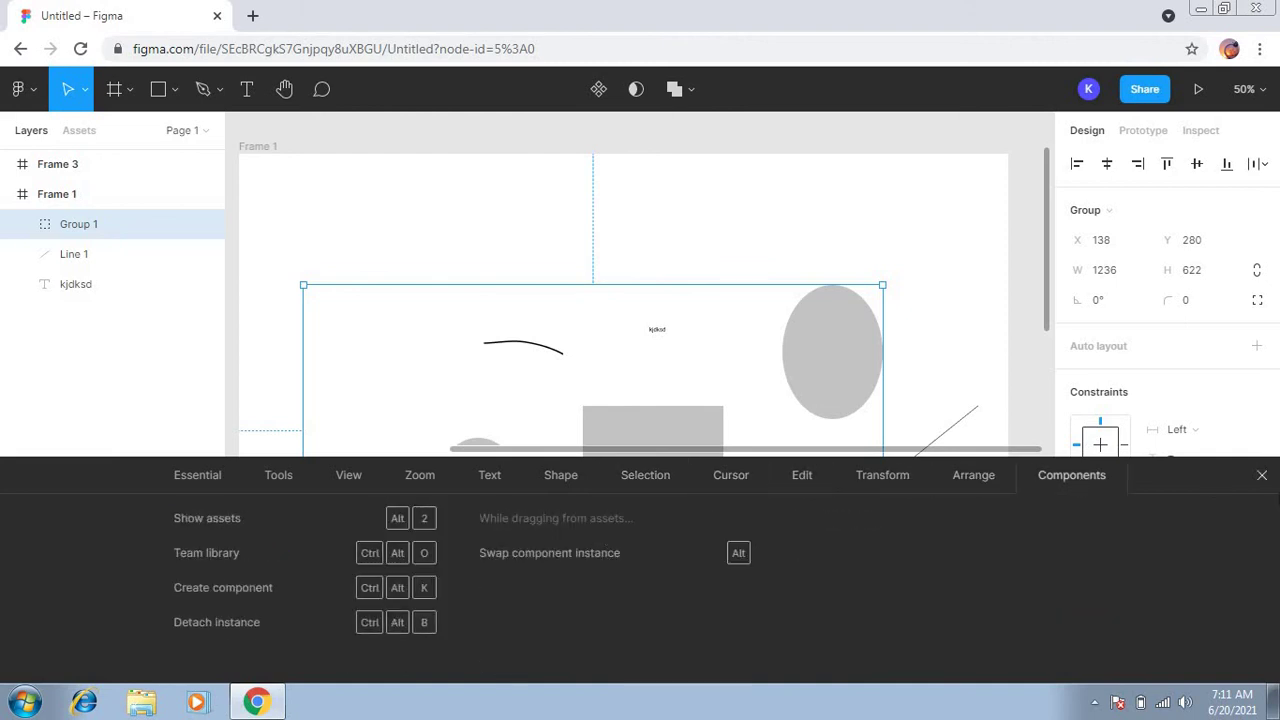
click(1262, 476)
click(1092, 705)
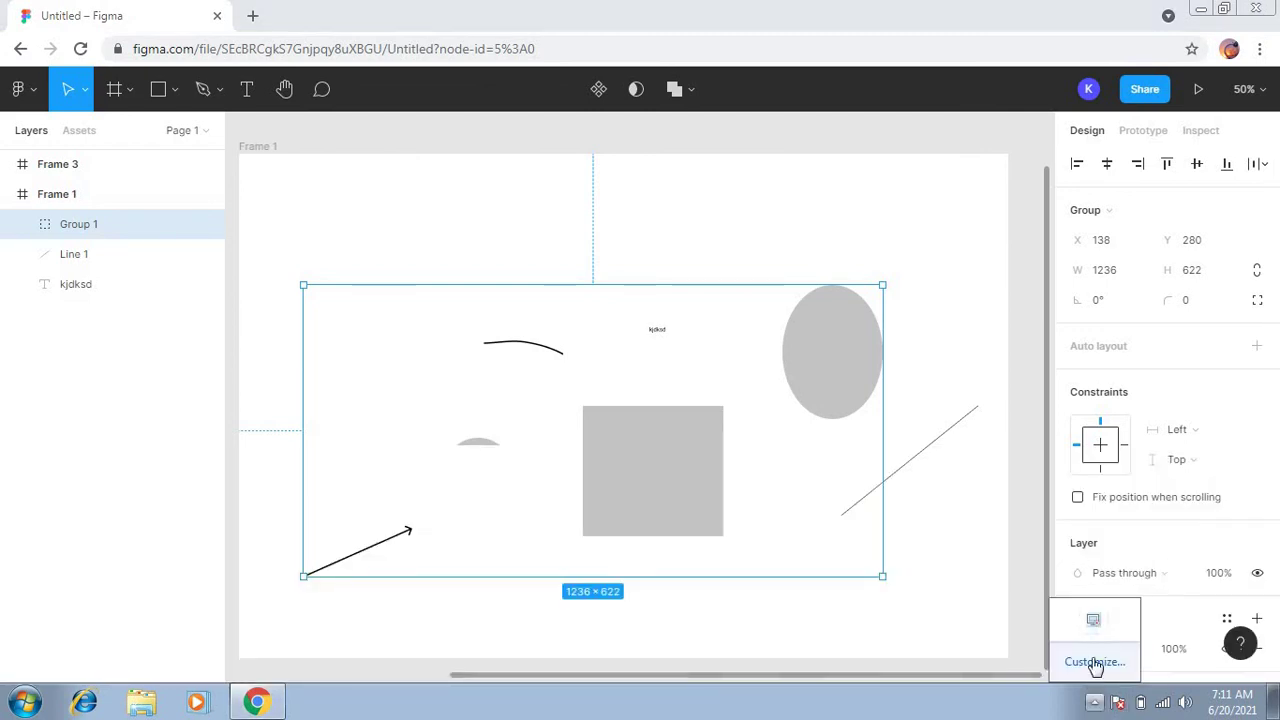